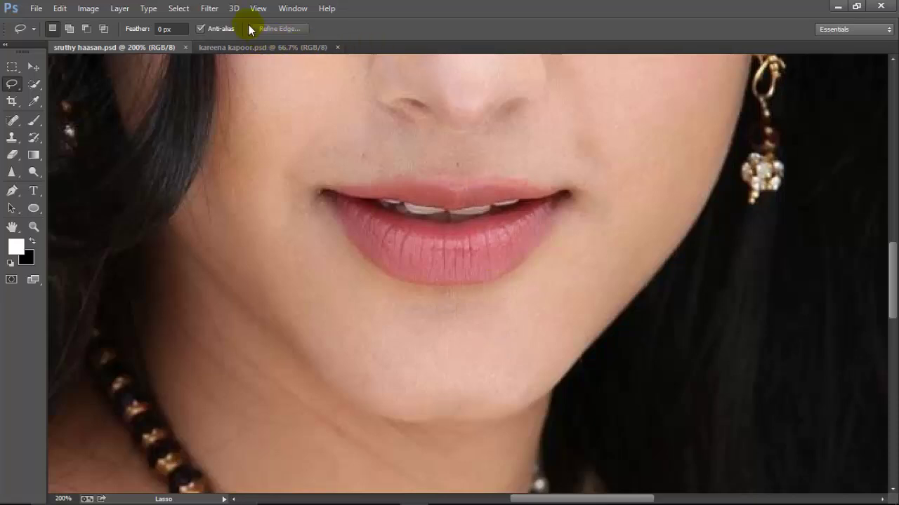
Open the Liquify filter on the portrait and set the Forward Warp brush to size 45 and pressure 34
{"action": "left_click", "coordinate": [213, 8]}
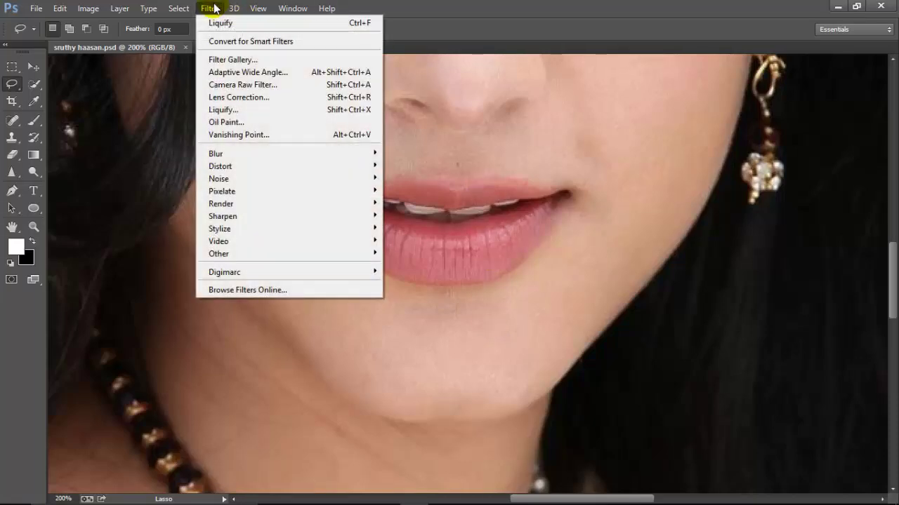
{"action": "left_click", "coordinate": [230, 114]}
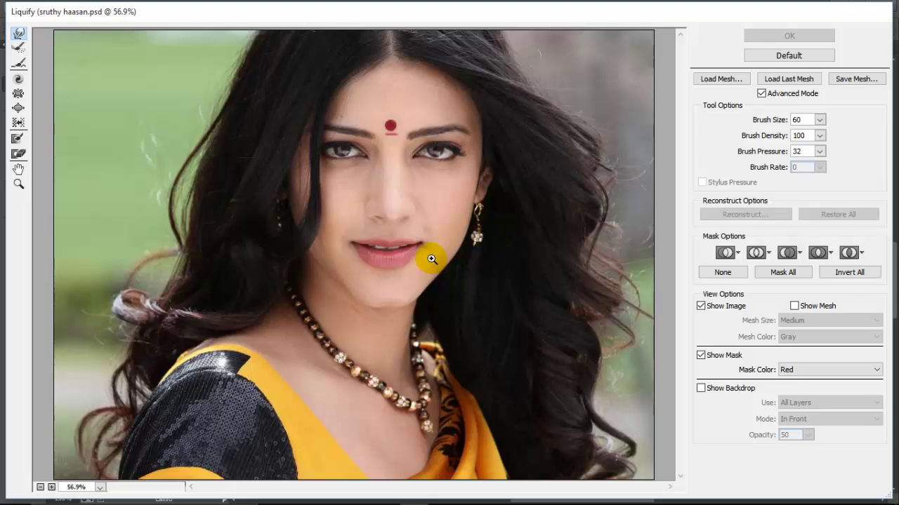
{"action": "left_click", "coordinate": [431, 259], "text": "ctrl"}
{"action": "left_click", "coordinate": [360, 248], "text": "ctrl"}
{"action": "left_click", "coordinate": [364, 263], "text": "ctrl"}
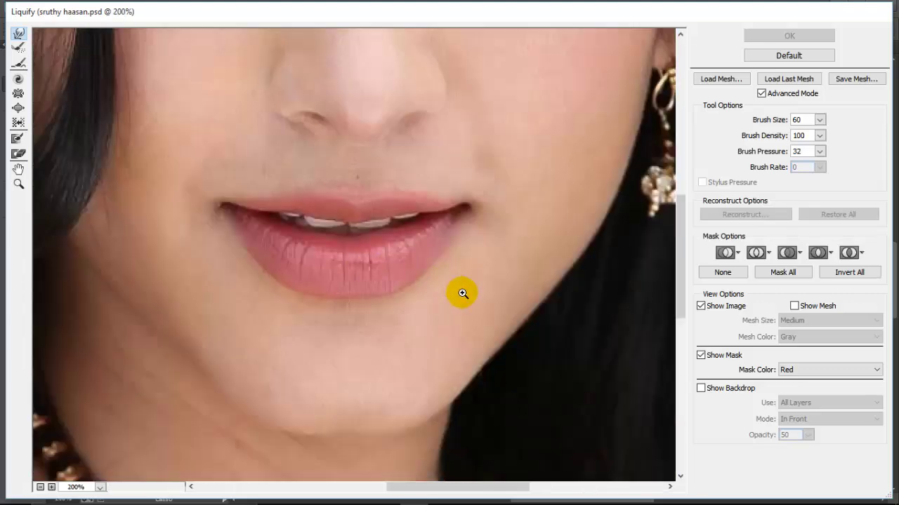
{"action": "left_click_drag", "start_coordinate": [514, 272], "coordinate": [512, 215]}
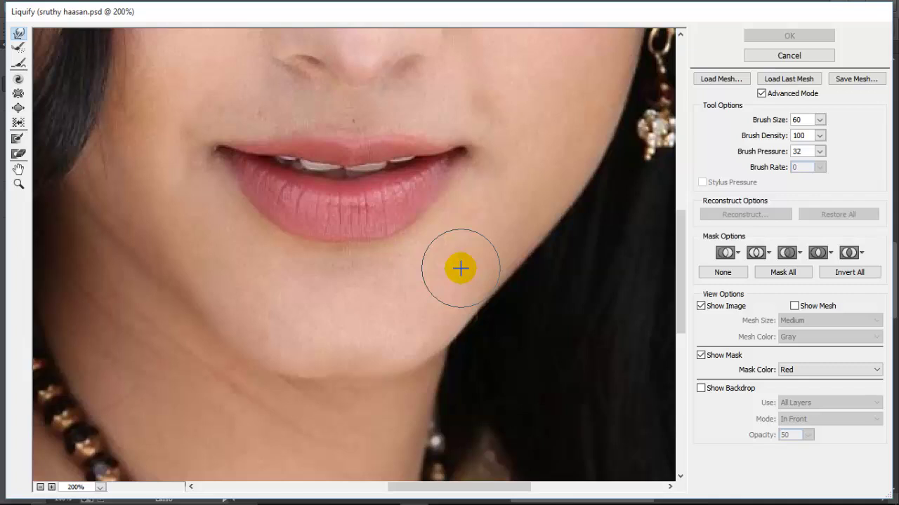
{"action": "key", "text": "bracketleft"}
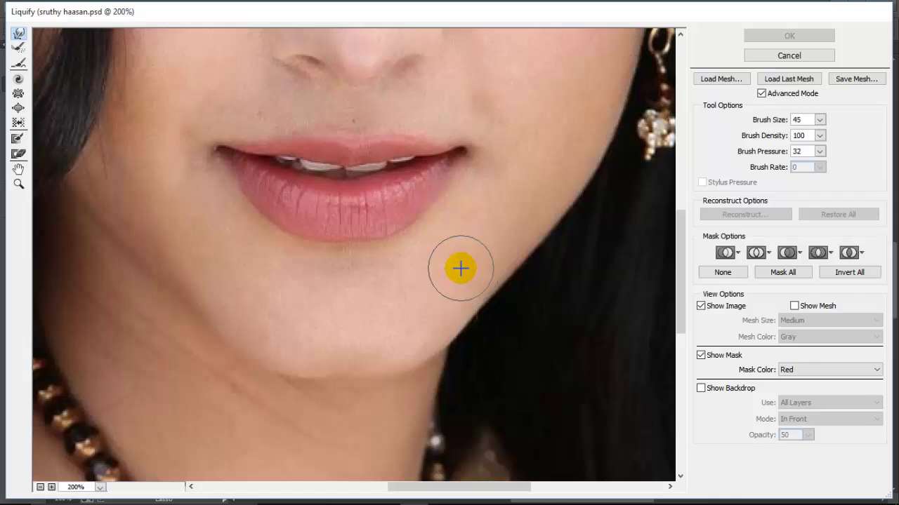
{"action": "left_click", "coordinate": [819, 152]}
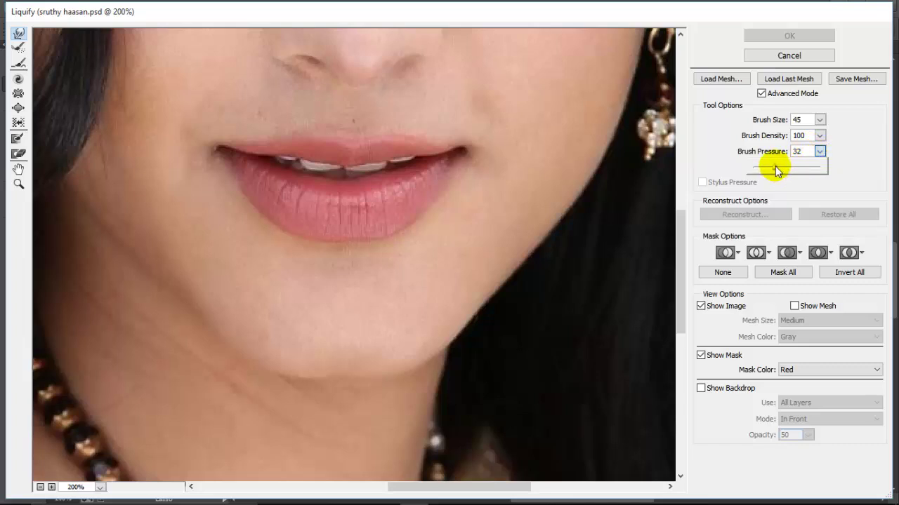
{"action": "mouse_move", "coordinate": [775, 166]}
{"action": "left_mouse_down"}
{"action": "mouse_move", "coordinate": [783, 171]}
{"action": "mouse_move", "coordinate": [775, 172]}
{"action": "left_mouse_up"}
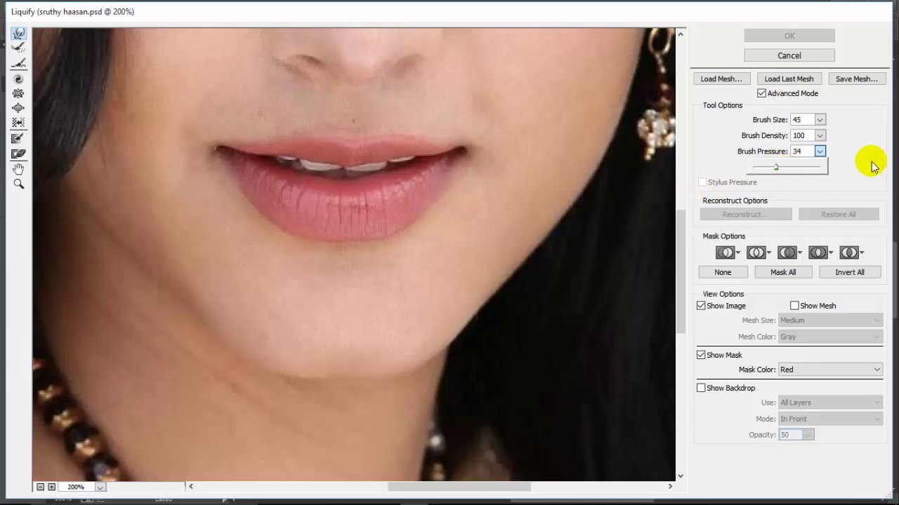
{"action": "left_click", "coordinate": [872, 165]}
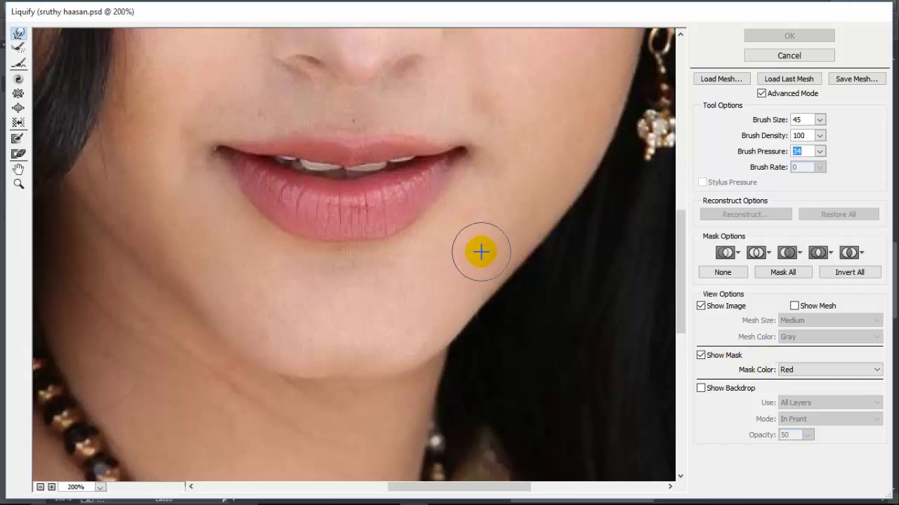
Reshape the jawline on both sides of the chin with the size 45 Forward Warp brush and apply the Liquify filter
{"action": "mouse_move", "coordinate": [481, 251]}
{"action": "left_mouse_down"}
{"action": "mouse_move", "coordinate": [487, 246]}
{"action": "mouse_move", "coordinate": [478, 264]}
{"action": "left_mouse_up"}
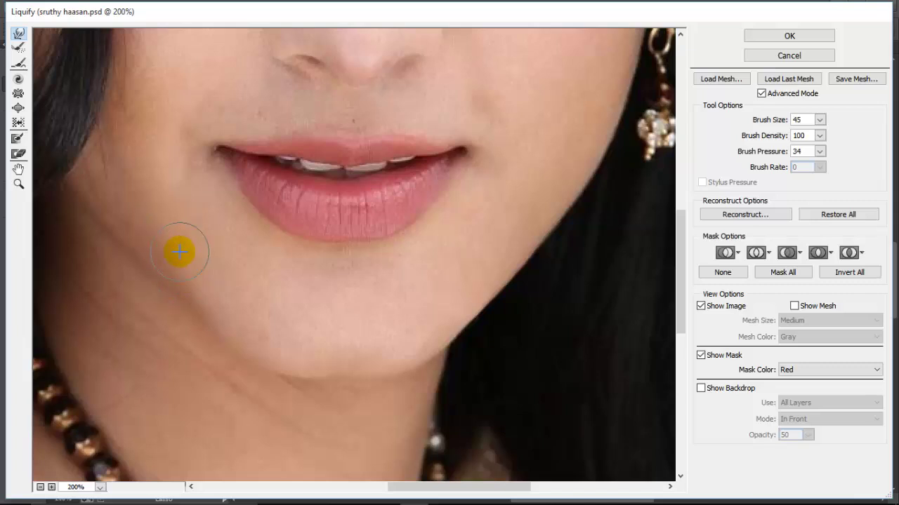
{"action": "key", "text": "bracketright"}
{"action": "key", "text": "bracketright"}
{"action": "key", "text": "bracketright"}
{"action": "key", "text": "bracketright"}
{"action": "key", "text": "bracketright"}
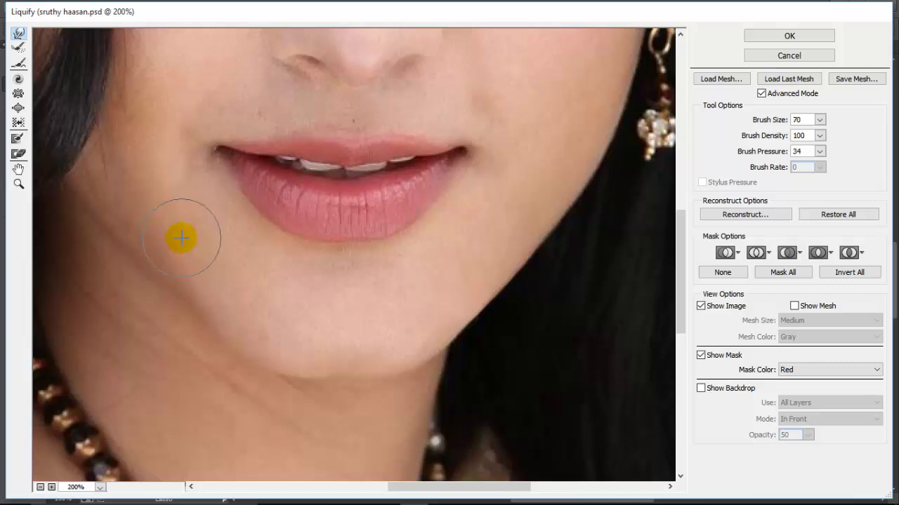
{"action": "key", "text": "bracketright"}
{"action": "key", "text": "bracketright"}
{"action": "key", "text": "bracketright"}
{"action": "key", "text": "bracketright"}
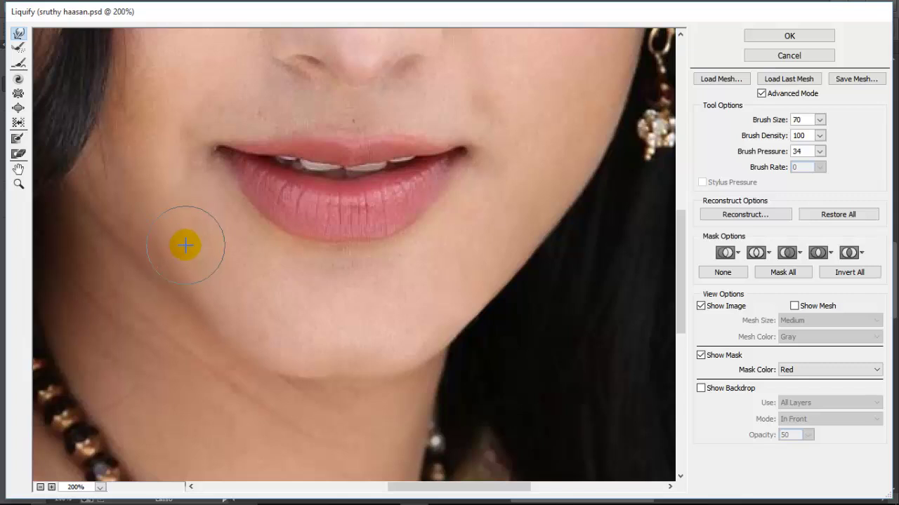
{"action": "key", "text": "bracketleft"}
{"action": "key", "text": "bracketleft"}
{"action": "key", "text": "bracketleft"}
{"action": "key", "text": "bracketleft"}
{"action": "key", "text": "bracketleft"}
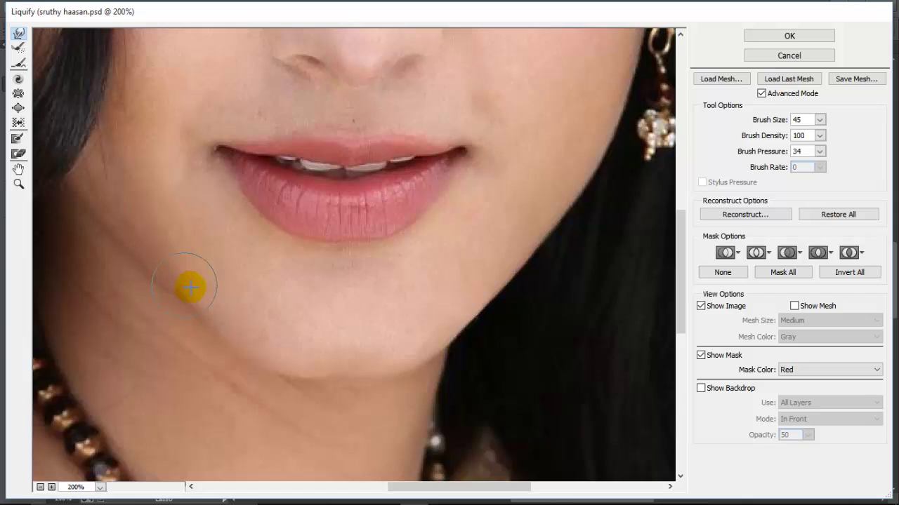
{"action": "left_click_drag", "start_coordinate": [191, 287], "coordinate": [214, 305]}
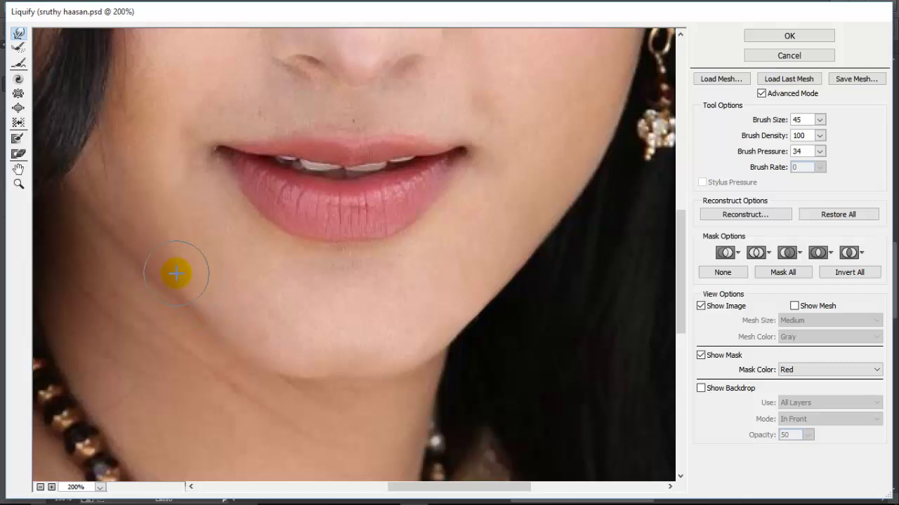
{"action": "left_click_drag", "start_coordinate": [187, 289], "coordinate": [236, 289]}
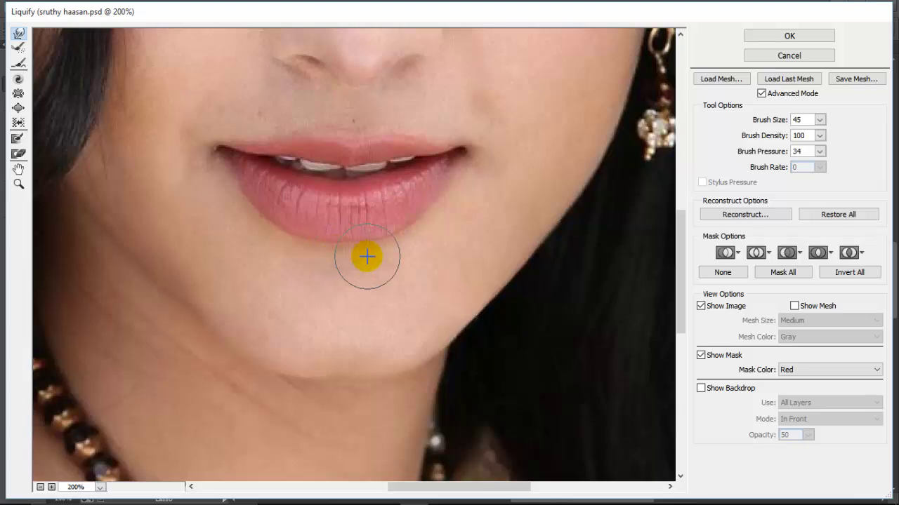
{"action": "left_click", "coordinate": [798, 40]}
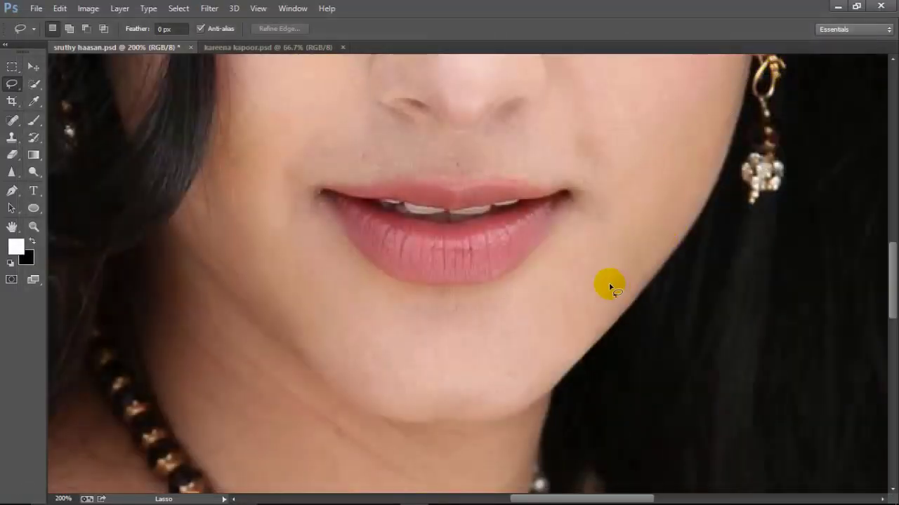
Compare the face before and after the Liquify edit by repeatedly undoing and redoing it
{"action": "key", "text": "ctrl+minus"}
{"action": "key", "text": "ctrl+minus"}
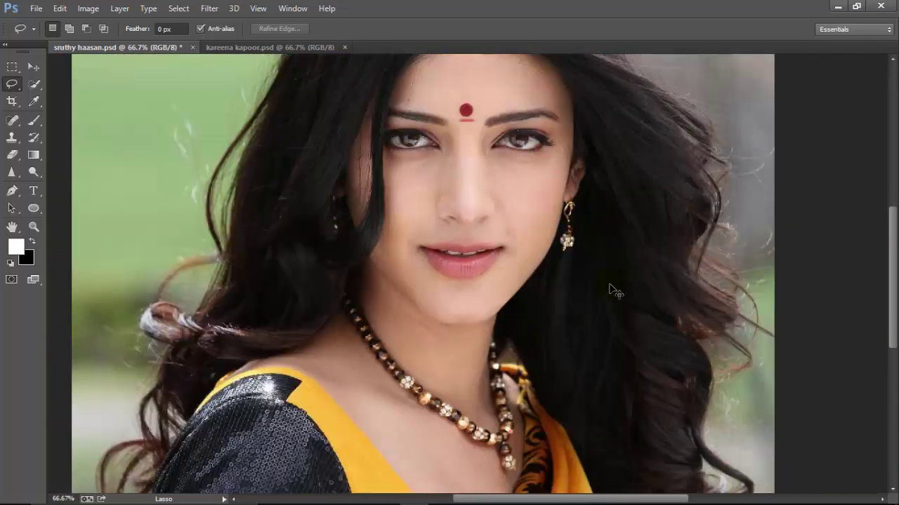
{"action": "left_click", "coordinate": [458, 256], "text": "ctrl"}
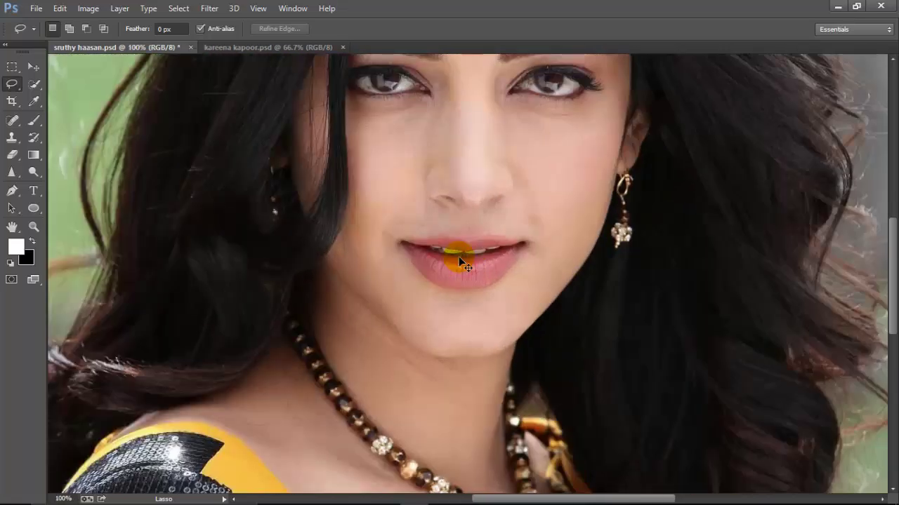
{"action": "key", "text": "ctrl+z"}
{"action": "key", "text": "ctrl+z"}
{"action": "key", "text": "ctrl+z"}
{"action": "key", "text": "ctrl+z"}
{"action": "key", "text": "ctrl+z"}
Run Liquify again and reshape the jawline on the necklace side with a size 30 Forward Warp brush, applying the result
{"action": "left_click", "coordinate": [442, 302], "text": "ctrl"}
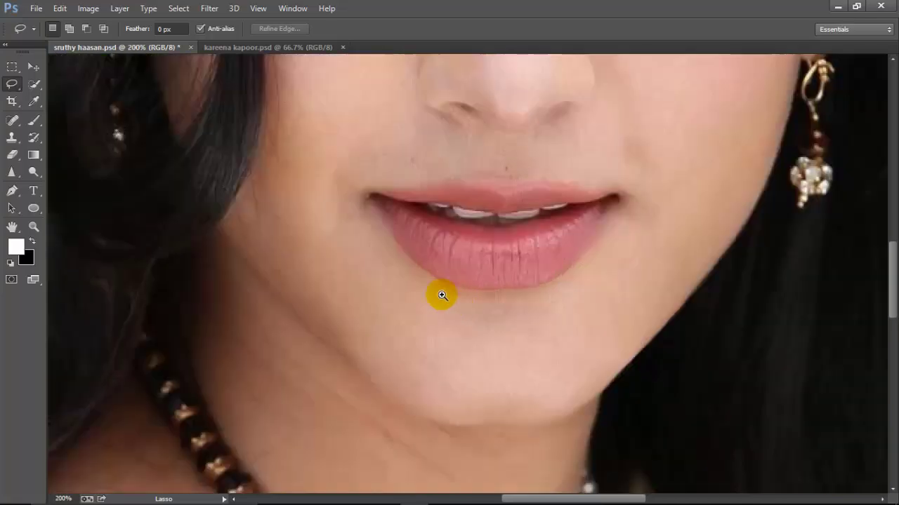
{"action": "left_click", "coordinate": [219, 9]}
{"action": "left_click", "coordinate": [241, 109]}
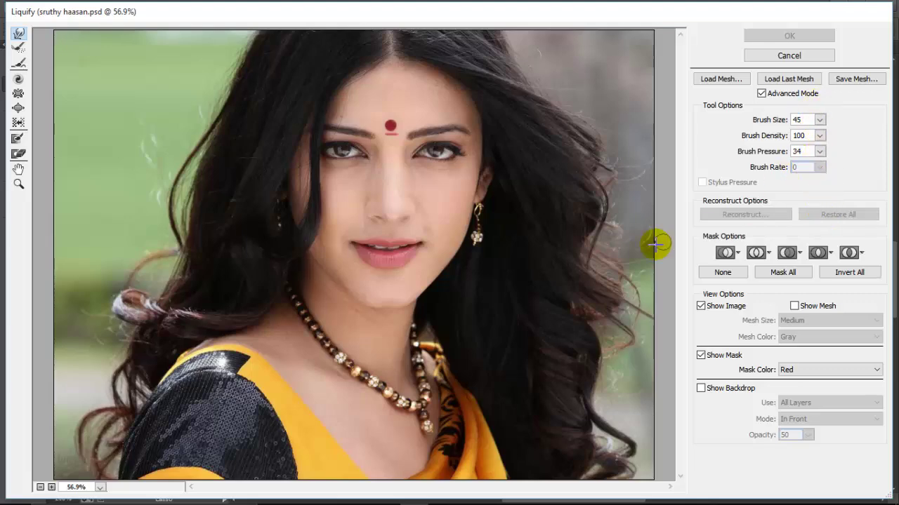
{"action": "left_click", "coordinate": [368, 276], "text": "ctrl"}
{"action": "left_click", "coordinate": [348, 245], "text": "ctrl"}
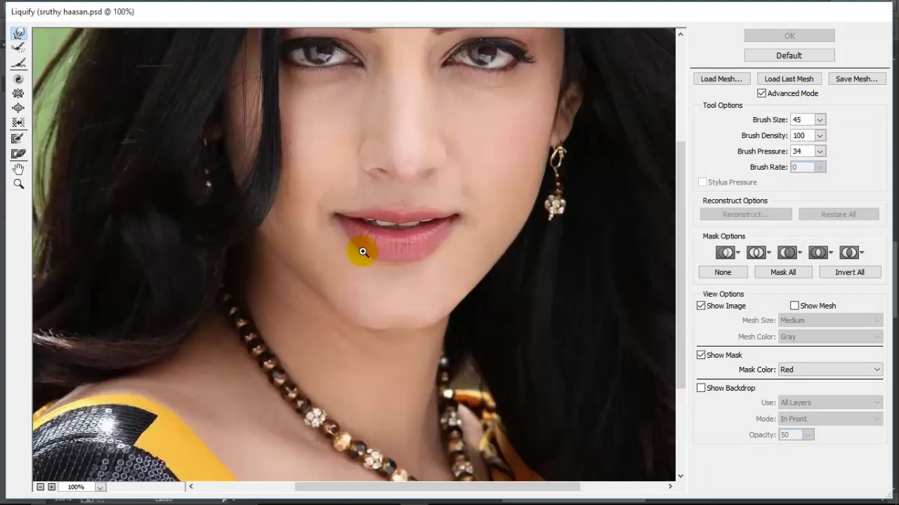
{"action": "left_click", "coordinate": [364, 253], "text": "ctrl"}
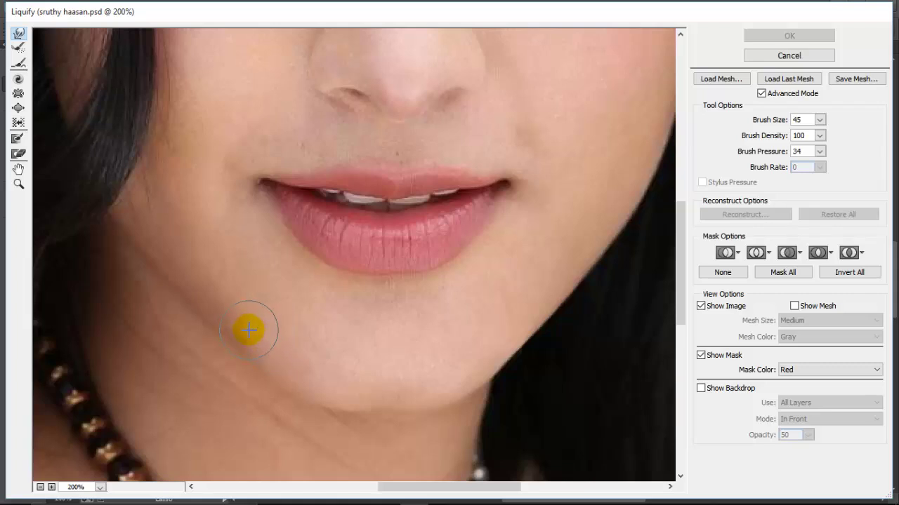
{"action": "key", "text": "bracketleft"}
{"action": "left_click_drag", "start_coordinate": [248, 339], "coordinate": [233, 329]}
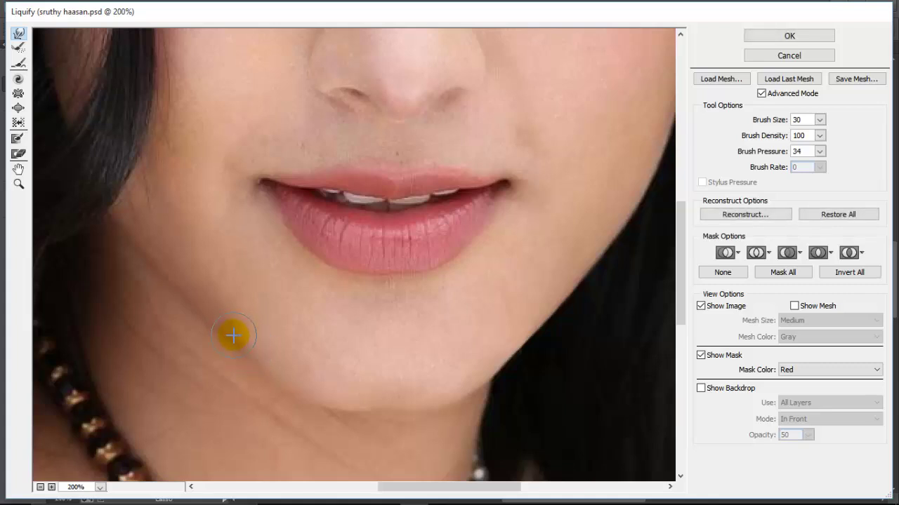
{"action": "left_click_drag", "start_coordinate": [233, 335], "coordinate": [230, 327]}
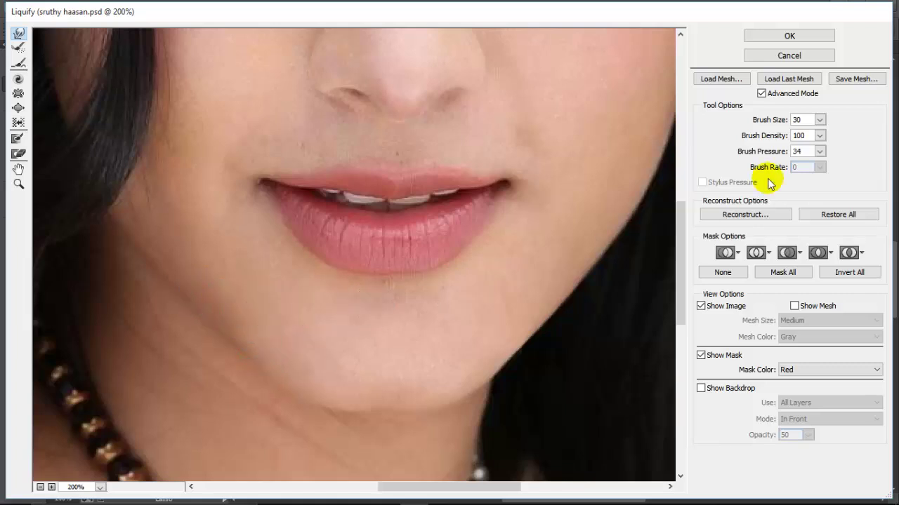
{"action": "left_click", "coordinate": [800, 38]}
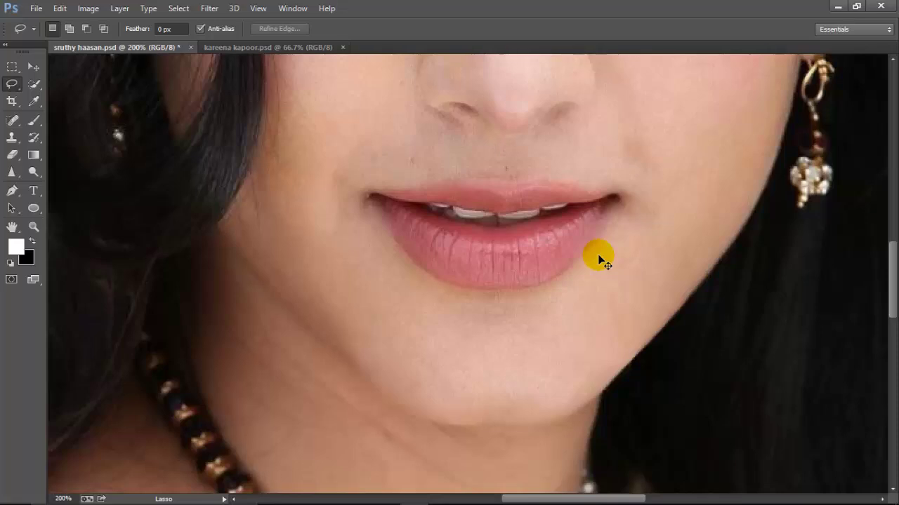
Revert the portrait to its last saved version
{"action": "key", "text": "ctrl+minus"}
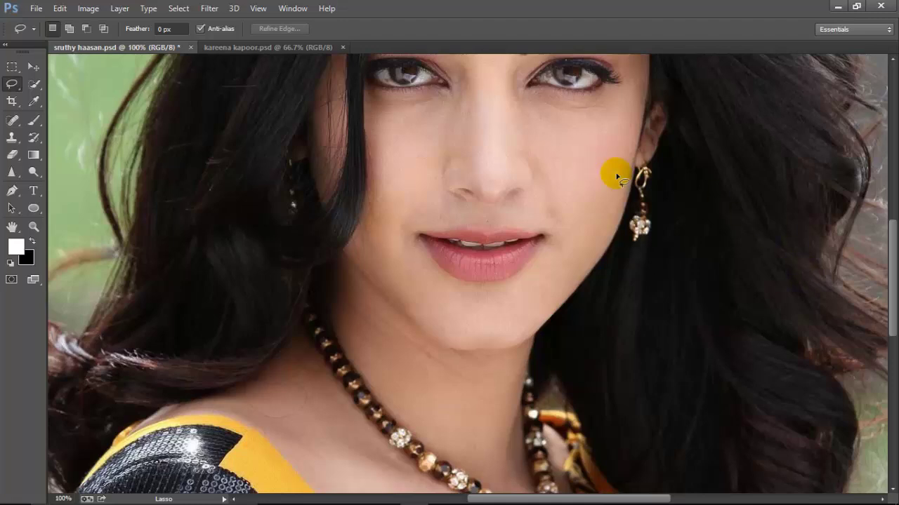
{"action": "left_click", "coordinate": [37, 9]}
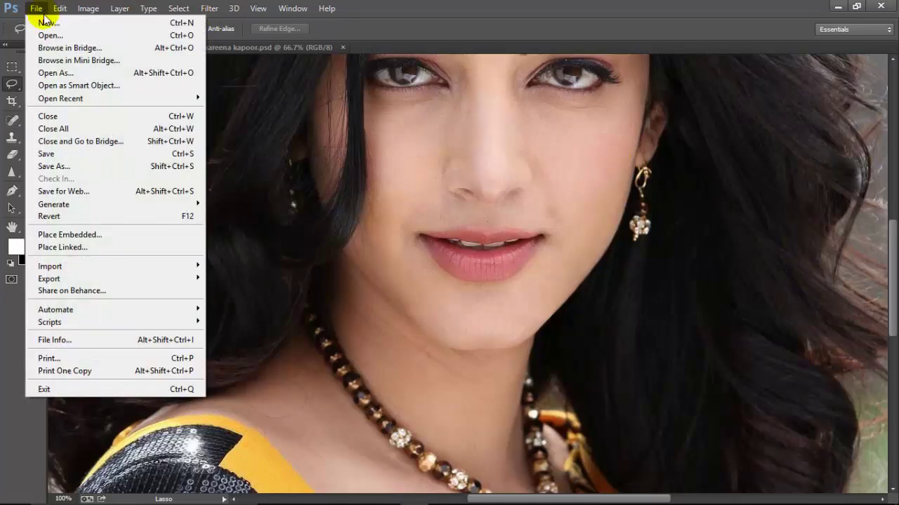
{"action": "left_click", "coordinate": [75, 215]}
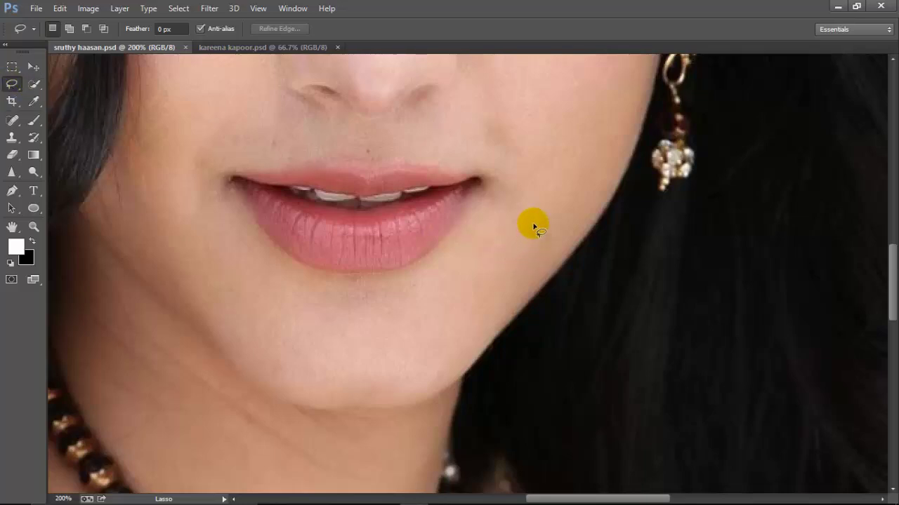
Lasso a freehand selection around the jaw edge below the visible earring and feather it by 3 pixels
{"action": "mouse_move", "coordinate": [533, 223]}
{"action": "left_mouse_down"}
{"action": "mouse_move", "coordinate": [460, 292]}
{"action": "mouse_move", "coordinate": [444, 333]}
{"action": "mouse_move", "coordinate": [467, 369]}
{"action": "mouse_move", "coordinate": [495, 382]}
{"action": "mouse_move", "coordinate": [570, 332]}
{"action": "mouse_move", "coordinate": [576, 250]}
{"action": "mouse_move", "coordinate": [545, 220]}
{"action": "mouse_move", "coordinate": [535, 225]}
{"action": "left_mouse_up"}
{"action": "right_click", "coordinate": [533, 261]}
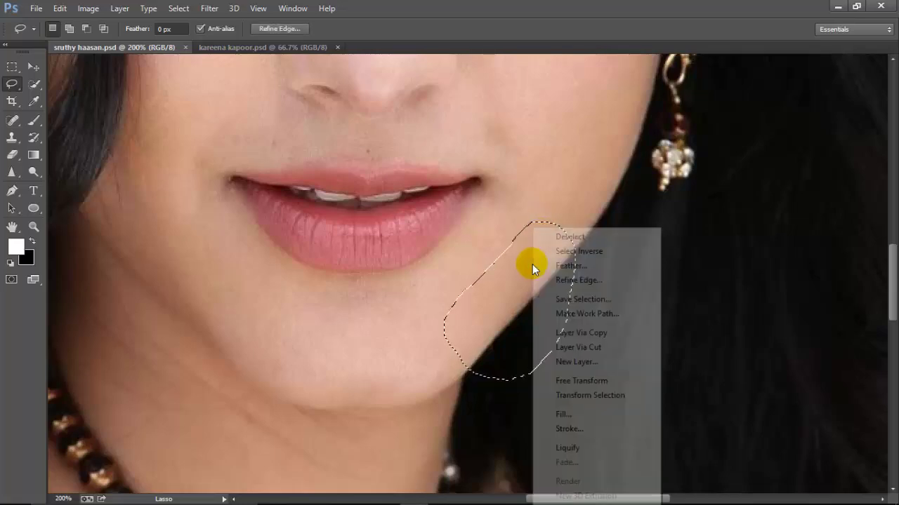
{"action": "left_click", "coordinate": [570, 266]}
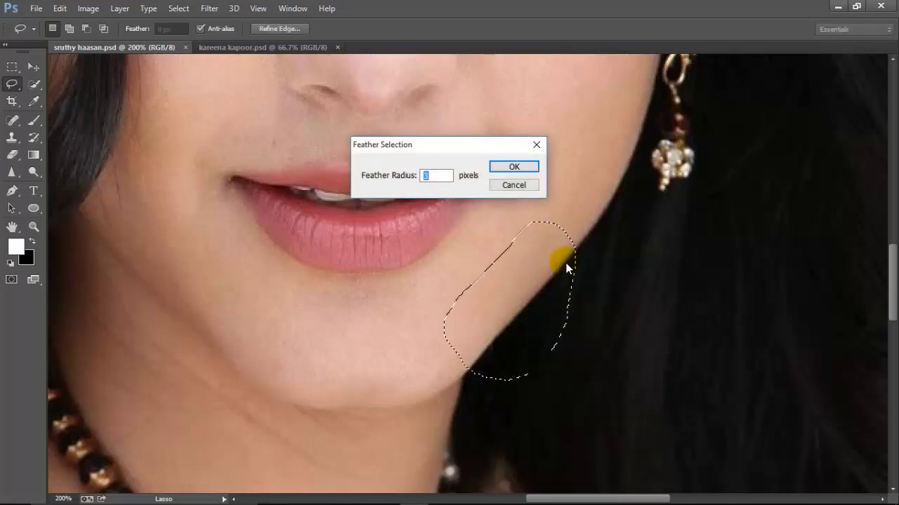
{"action": "key", "text": "Return"}
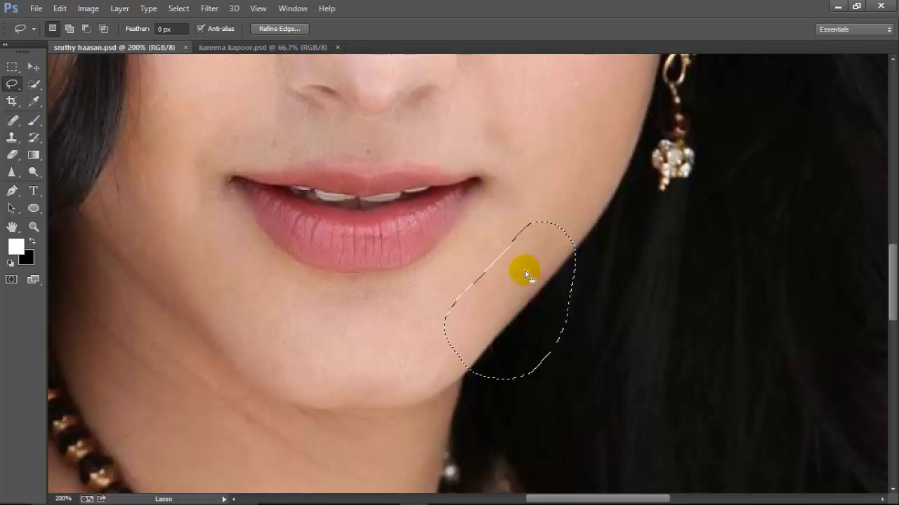
Copy the feathered jaw selection to a new layer
{"action": "right_click", "coordinate": [525, 275]}
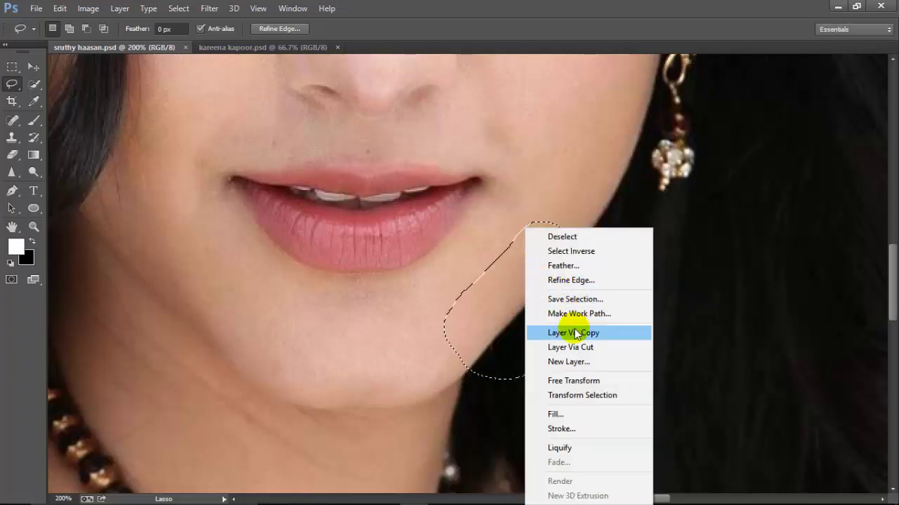
{"action": "left_click", "coordinate": [571, 334]}
{"action": "left_click", "coordinate": [530, 278]}
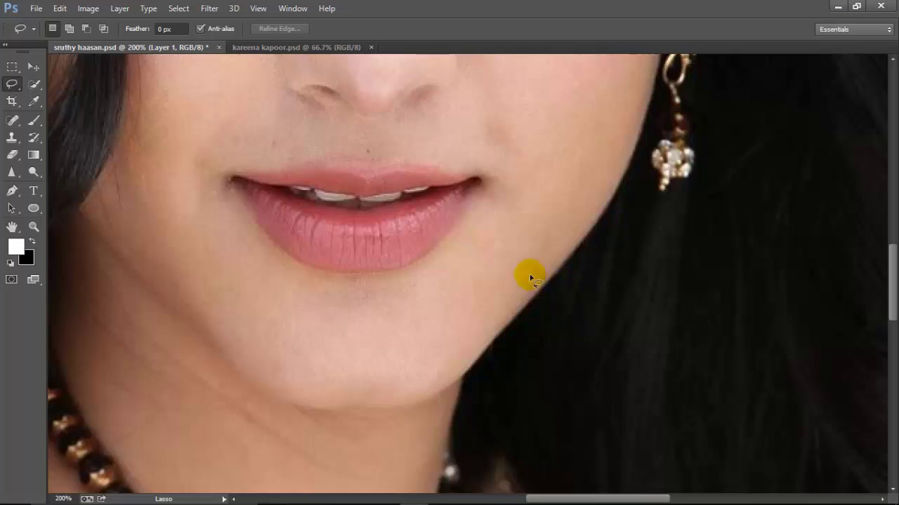
{"action": "key", "text": "ctrl+t"}
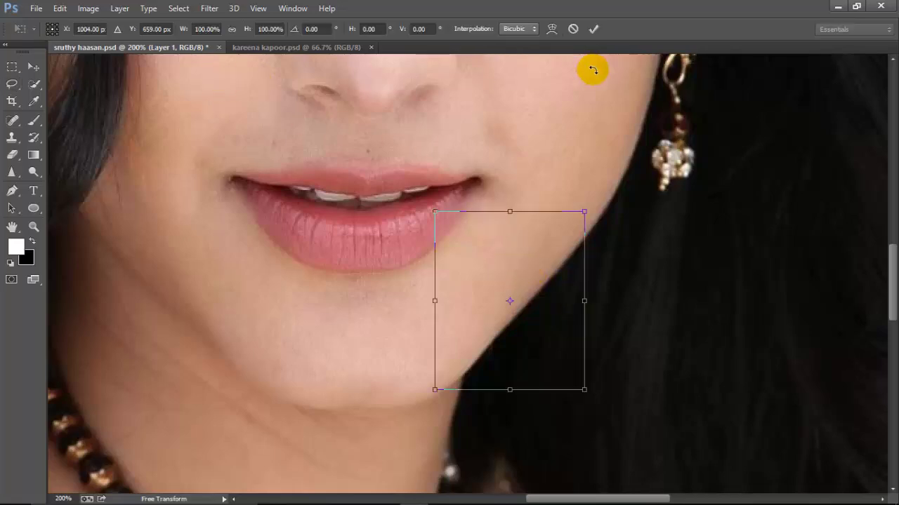
{"action": "left_click", "coordinate": [559, 32]}
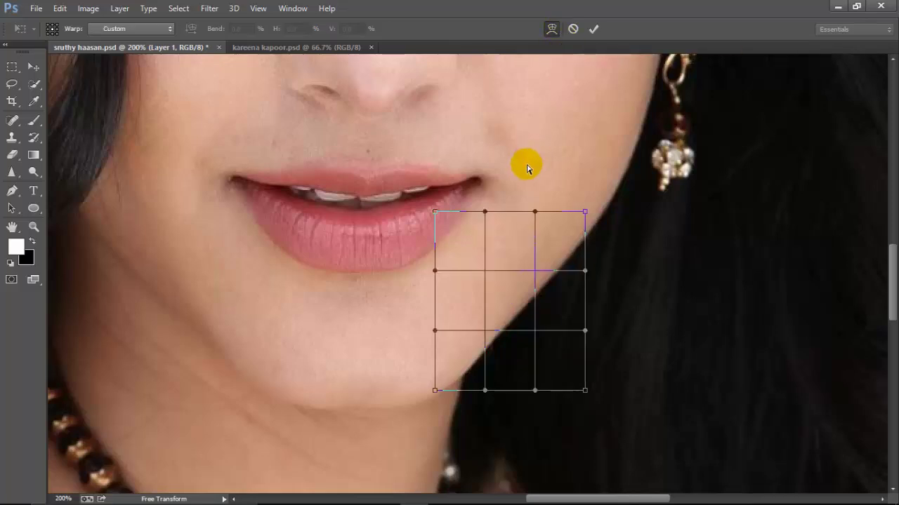
{"action": "key", "text": "Escape"}
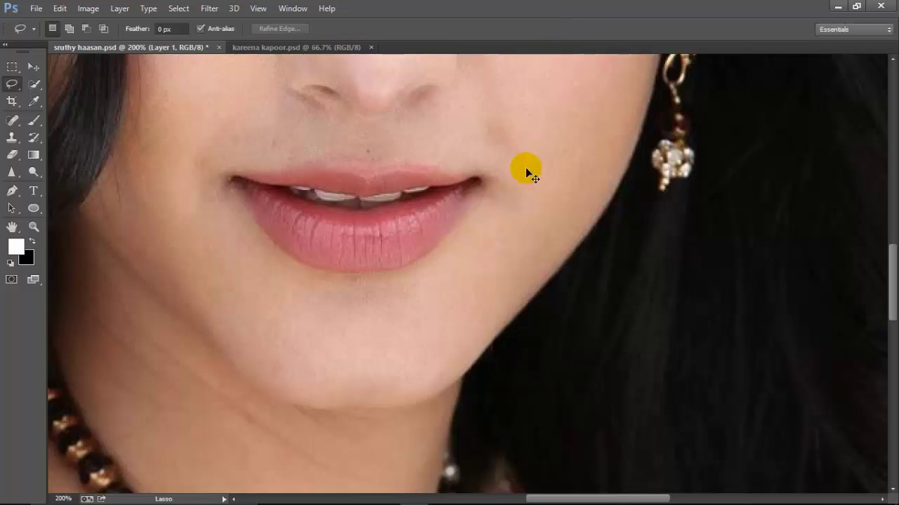
Warp the copied jaw layer on the earring side, pulling the inner mesh intersections and the outer edge slightly outward
{"action": "key", "text": "ctrl+t"}
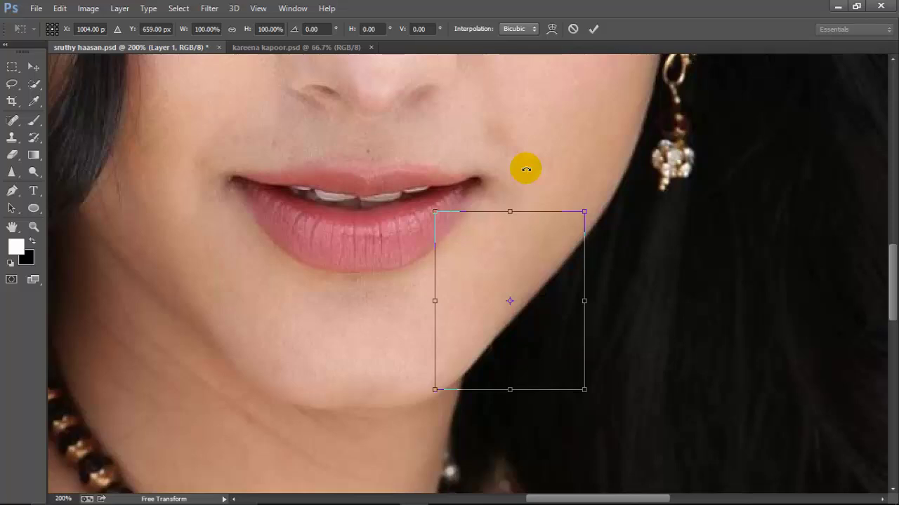
{"action": "key", "text": "Escape"}
{"action": "left_click", "coordinate": [61, 8]}
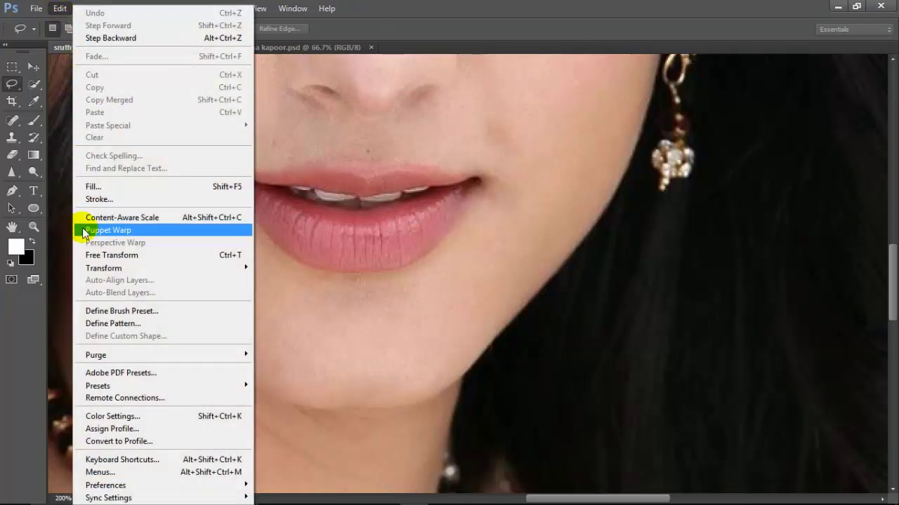
{"action": "mouse_move", "coordinate": [211, 268]}
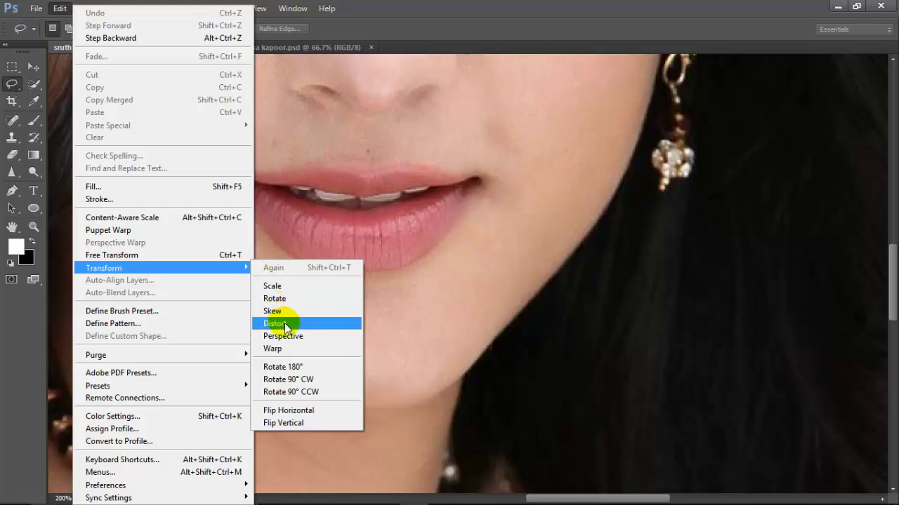
{"action": "left_click", "coordinate": [281, 347]}
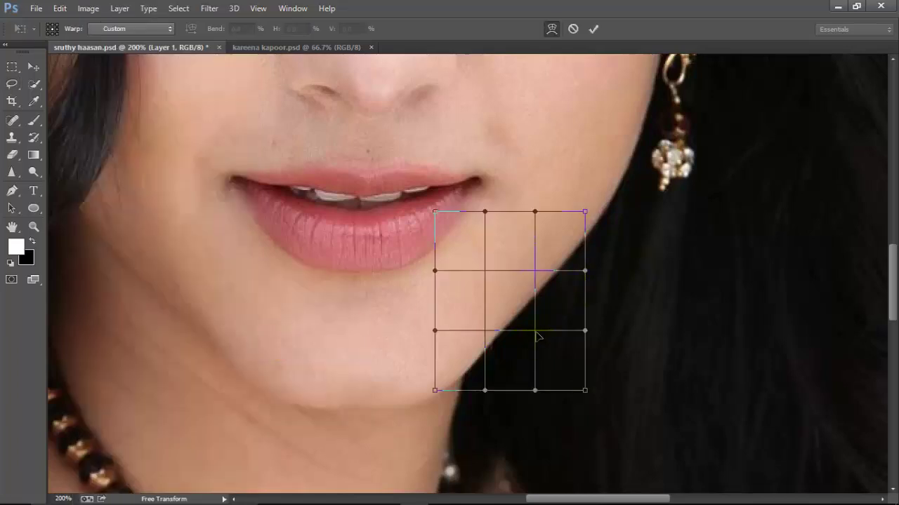
{"action": "left_click_drag", "start_coordinate": [537, 335], "coordinate": [538, 337]}
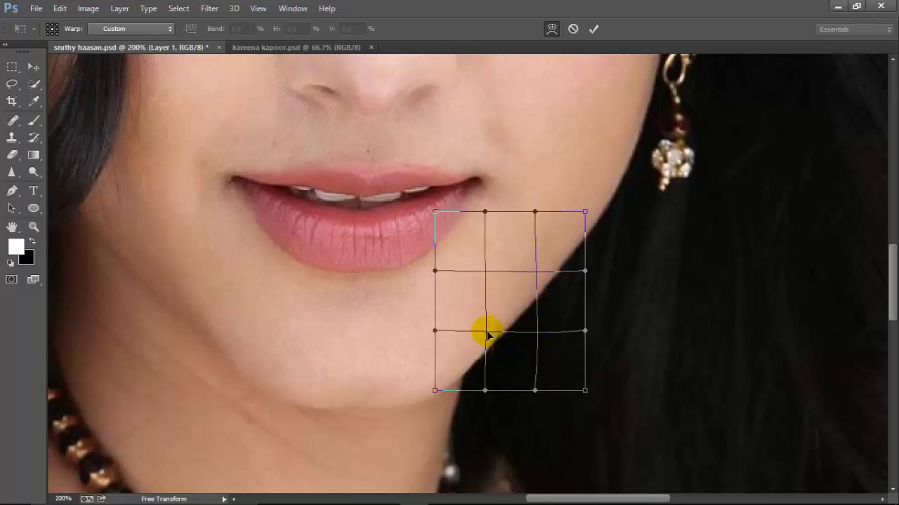
{"action": "left_click_drag", "start_coordinate": [487, 332], "coordinate": [488, 333]}
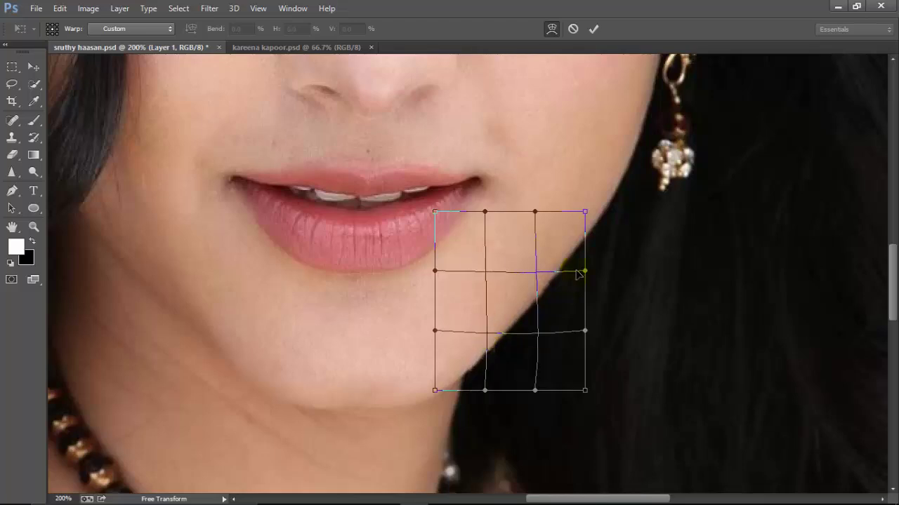
{"action": "left_click_drag", "start_coordinate": [583, 273], "coordinate": [587, 268]}
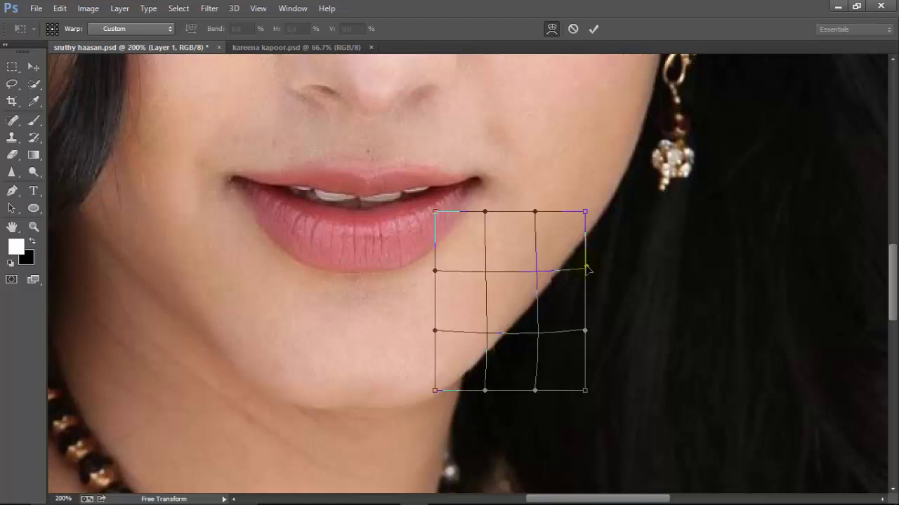
{"action": "left_click_drag", "start_coordinate": [586, 266], "coordinate": [588, 267]}
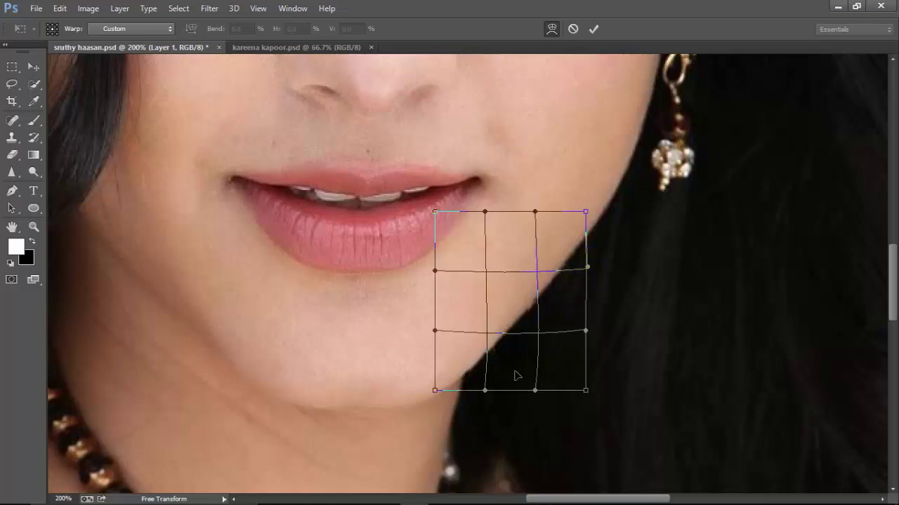
Lasso a freehand selection around the jaw edge above the necklace on the Background layer
{"action": "key", "text": "l"}
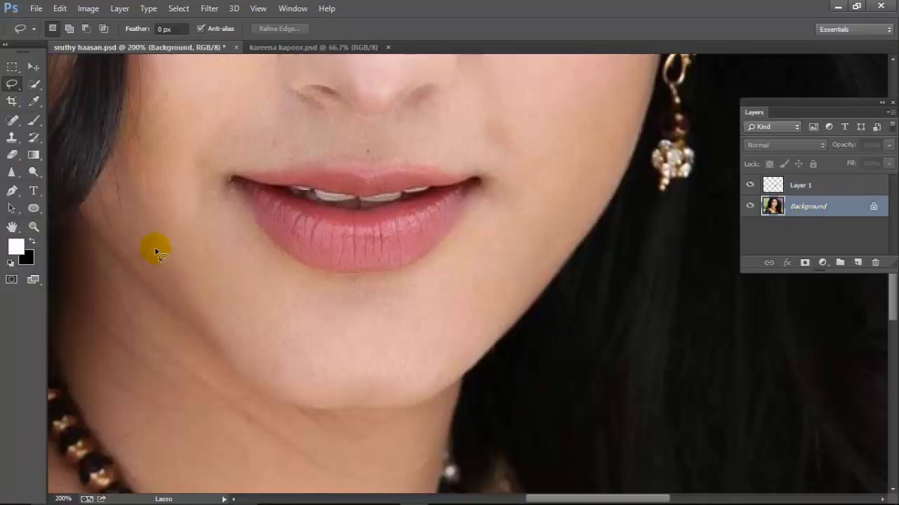
{"action": "mouse_move", "coordinate": [127, 209]}
{"action": "left_mouse_down"}
{"action": "mouse_move", "coordinate": [190, 227]}
{"action": "mouse_move", "coordinate": [259, 302]}
{"action": "mouse_move", "coordinate": [248, 357]}
{"action": "mouse_move", "coordinate": [219, 380]}
{"action": "mouse_move", "coordinate": [139, 370]}
{"action": "left_mouse_up"}
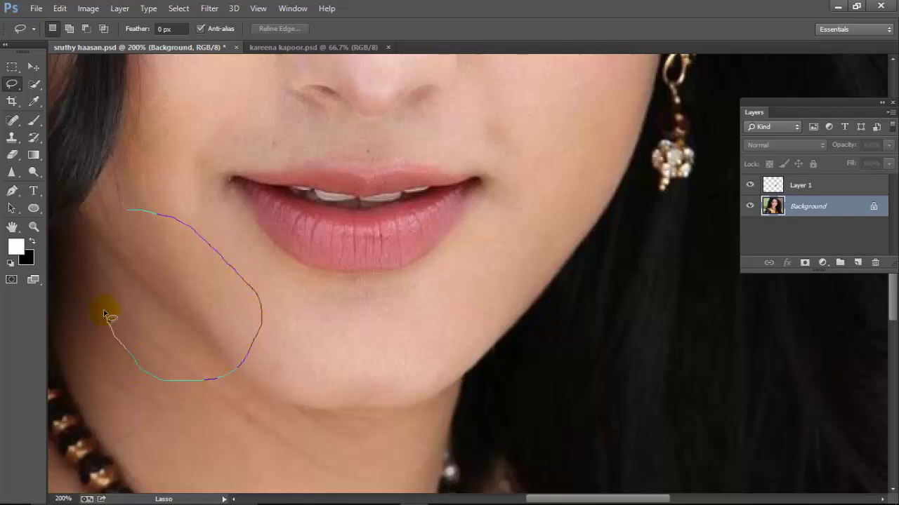
{"action": "mouse_move", "coordinate": [105, 314]}
{"action": "left_mouse_down"}
{"action": "mouse_move", "coordinate": [100, 279]}
{"action": "mouse_move", "coordinate": [127, 210]}
{"action": "left_mouse_up"}
Feather the necklace-side jaw selection by 3 pixels and copy it to a new layer
{"action": "right_click", "coordinate": [171, 252]}
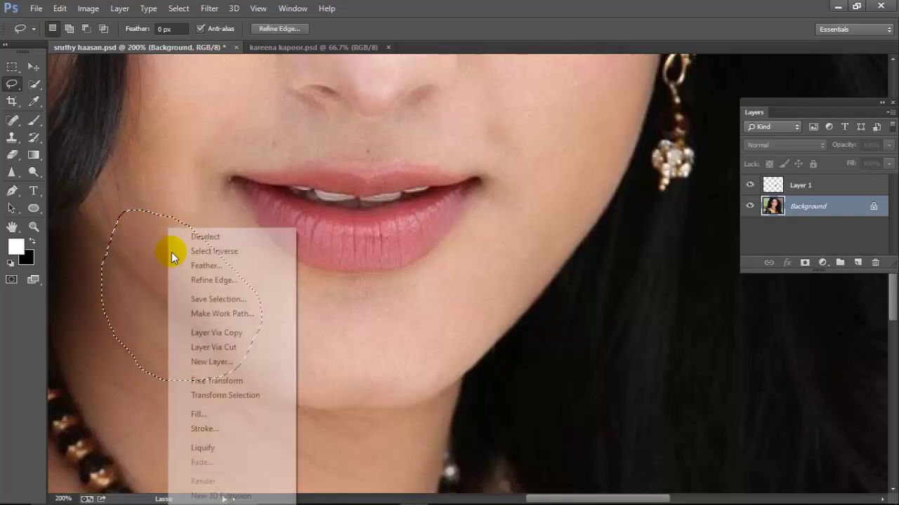
{"action": "left_click", "coordinate": [205, 265]}
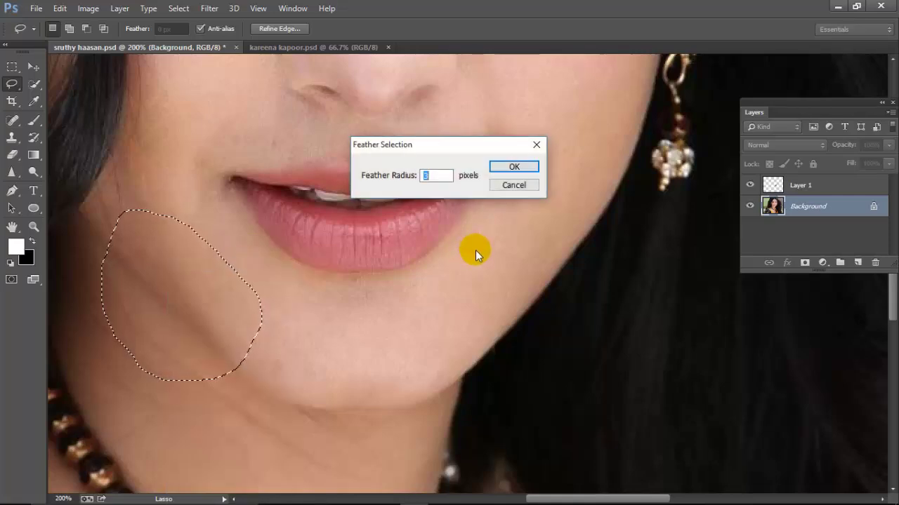
{"action": "key", "text": "Return"}
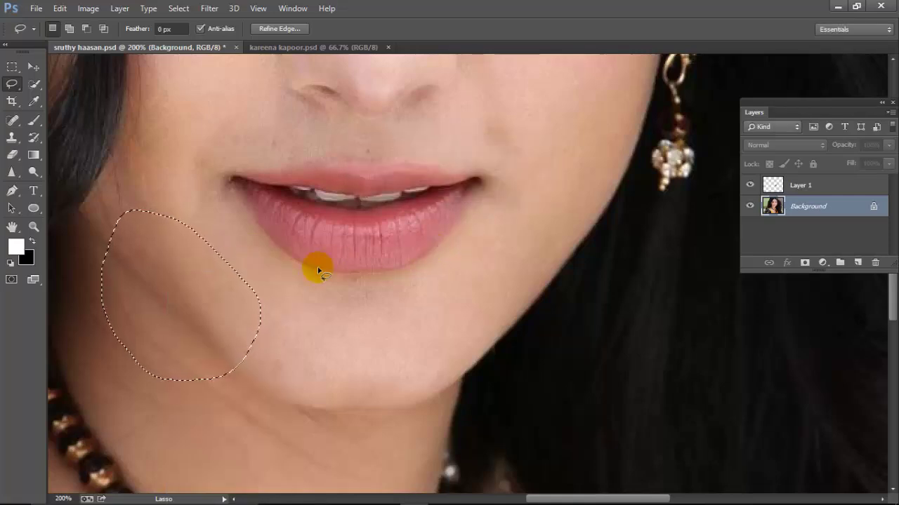
{"action": "right_click", "coordinate": [147, 226]}
{"action": "left_click", "coordinate": [161, 333]}
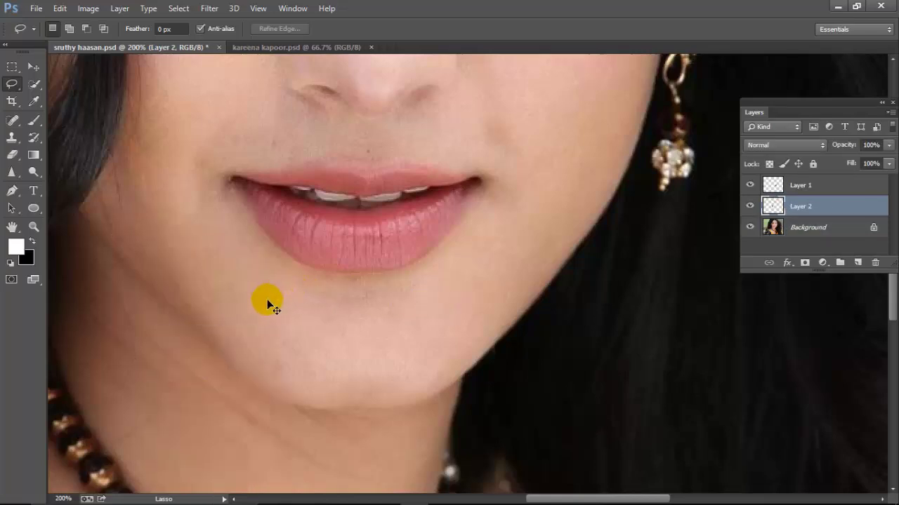
Warp the new jaw layer so its edge bulges slightly outward toward the neck, and compare it with the unwarped version
{"action": "key", "text": "ctrl+t"}
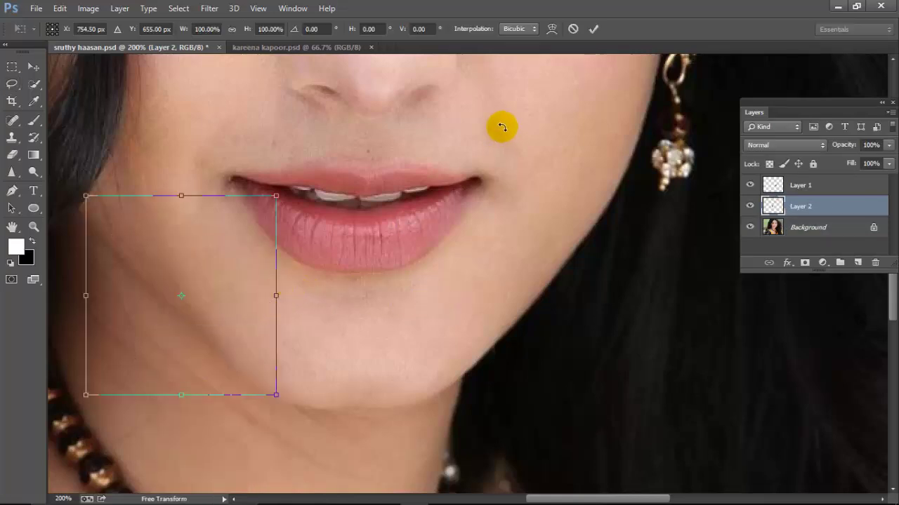
{"action": "left_click", "coordinate": [552, 29]}
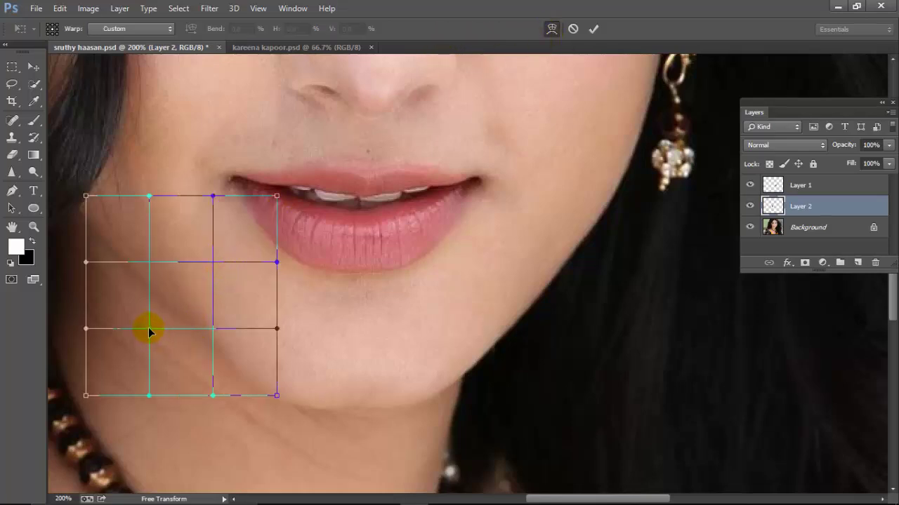
{"action": "left_click_drag", "start_coordinate": [149, 330], "coordinate": [145, 335]}
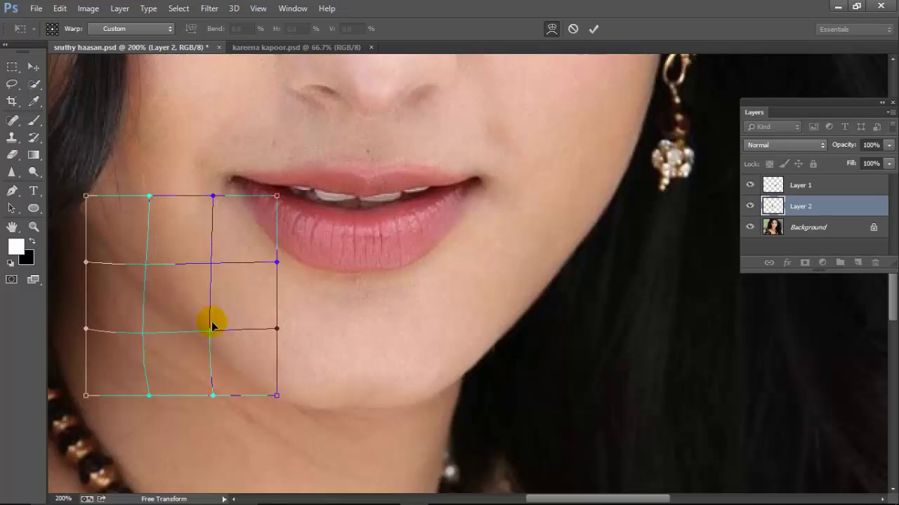
{"action": "left_click_drag", "start_coordinate": [212, 325], "coordinate": [203, 319]}
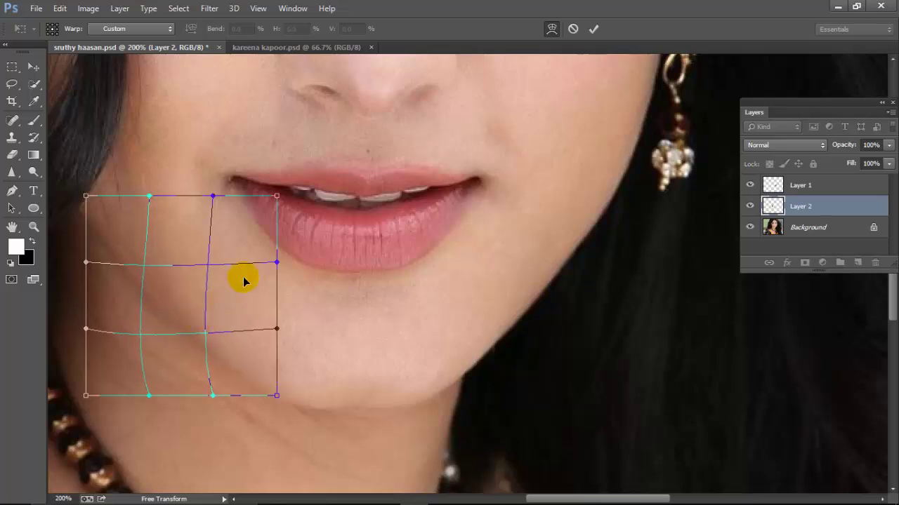
{"action": "key", "text": "Return"}
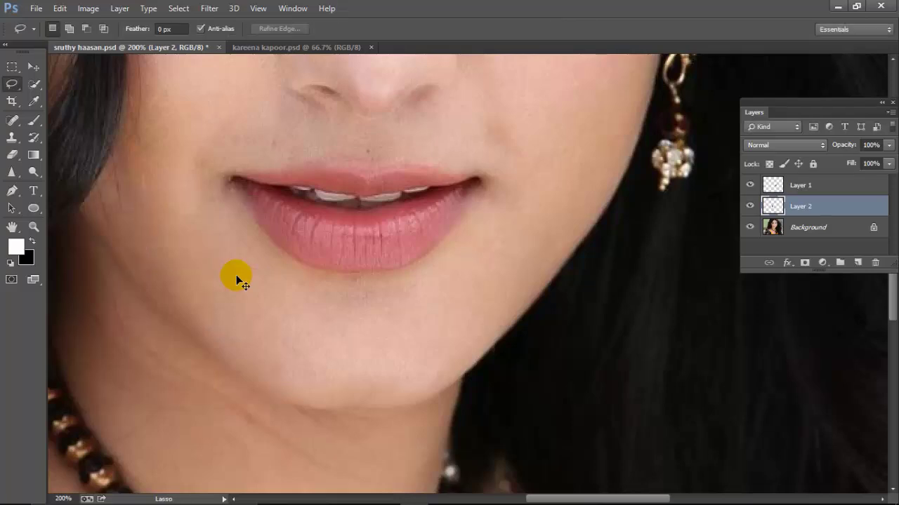
{"action": "key", "text": "ctrl+z"}
{"action": "key", "text": "ctrl+z"}
Lasso the neck area just below the necklace-side jawline on Layer 2 and feather the selection
{"action": "mouse_move", "coordinate": [69, 271]}
{"action": "left_mouse_down"}
{"action": "mouse_move", "coordinate": [206, 356]}
{"action": "mouse_move", "coordinate": [224, 380]}
{"action": "mouse_move", "coordinate": [228, 415]}
{"action": "mouse_move", "coordinate": [166, 425]}
{"action": "mouse_move", "coordinate": [75, 359]}
{"action": "mouse_move", "coordinate": [56, 303]}
{"action": "mouse_move", "coordinate": [74, 286]}
{"action": "left_mouse_up"}
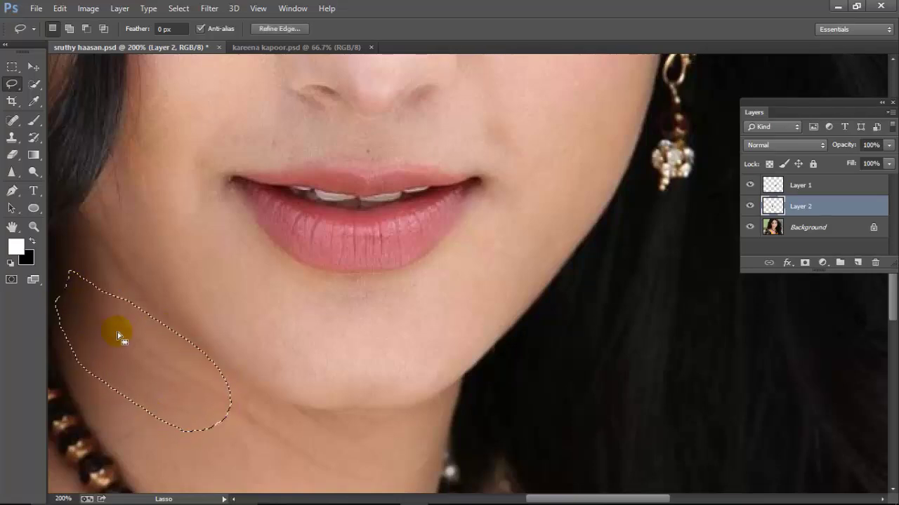
{"action": "right_click", "coordinate": [135, 344]}
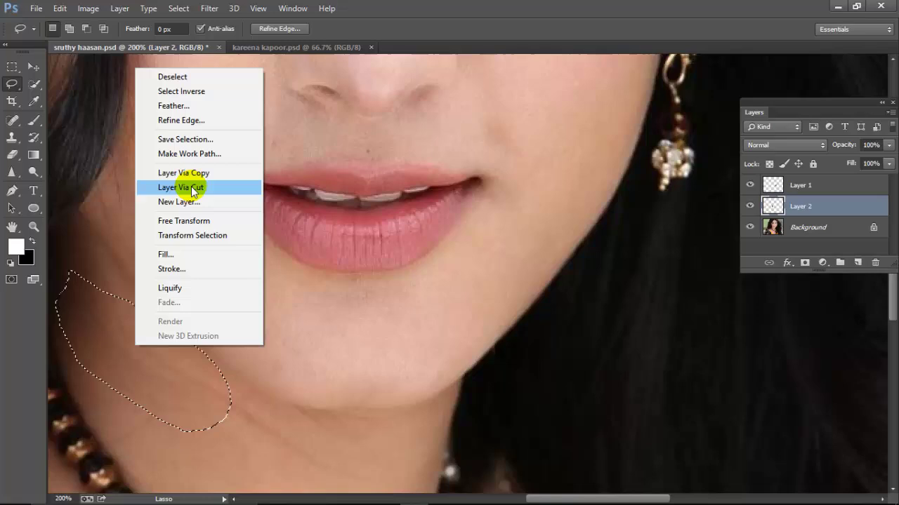
{"action": "left_click", "coordinate": [188, 107]}
{"action": "key", "text": "Return"}
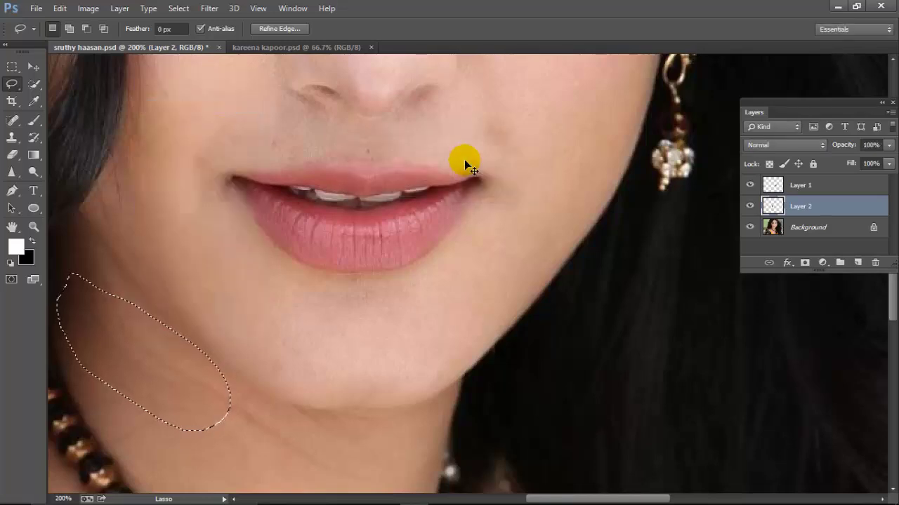
Warp the selected neck area upward toward the jawline, apply the warp and deselect
{"action": "key", "text": "ctrl+t"}
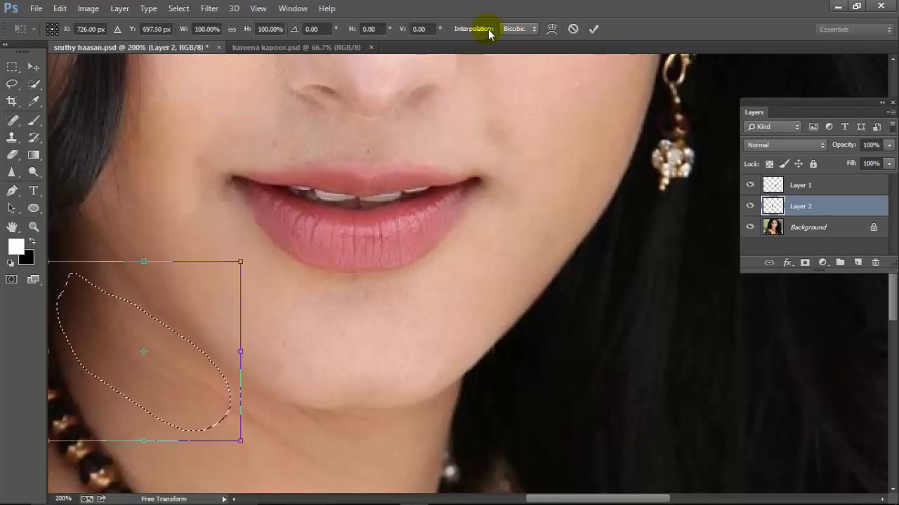
{"action": "left_click", "coordinate": [552, 29]}
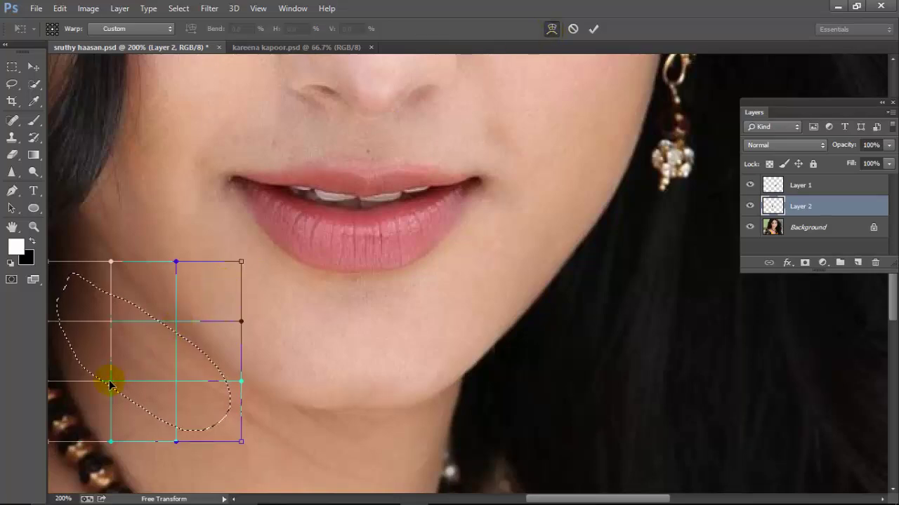
{"action": "left_click_drag", "start_coordinate": [110, 381], "coordinate": [139, 313]}
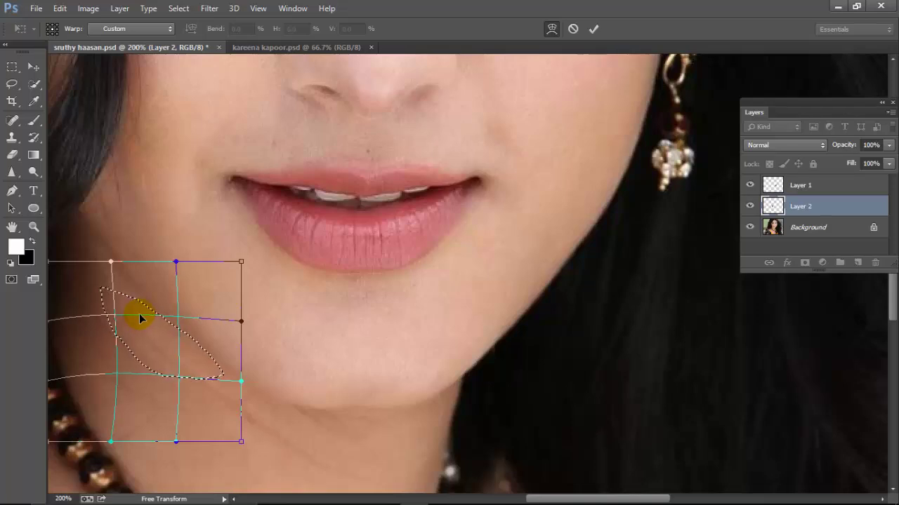
{"action": "key", "text": "Return"}
{"action": "key", "text": "ctrl+d"}
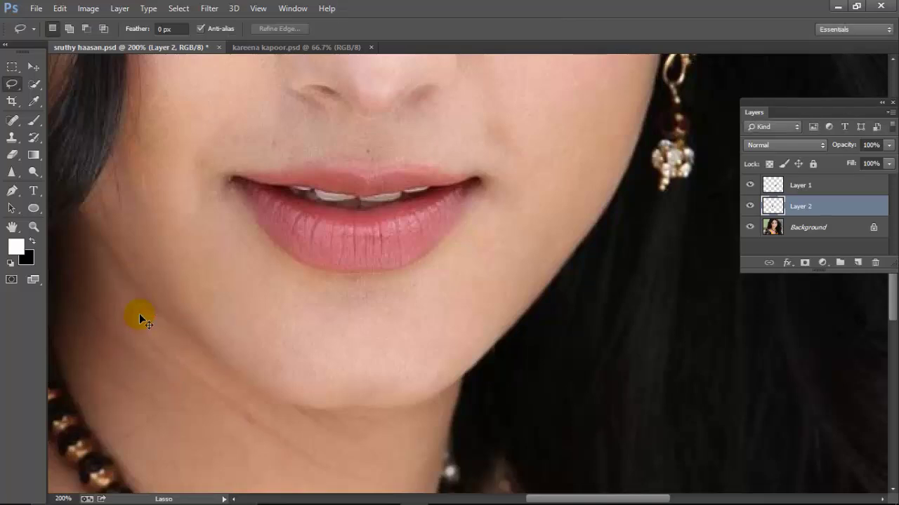
Merge Layer 1 and Layer 2 into a single layer above the Background
{"action": "key", "text": "ctrl+0"}
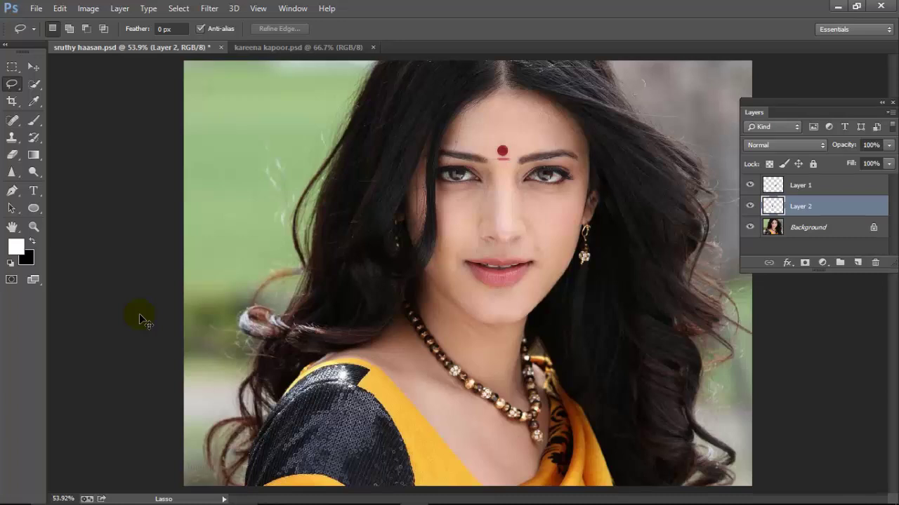
{"action": "left_click", "coordinate": [827, 184]}
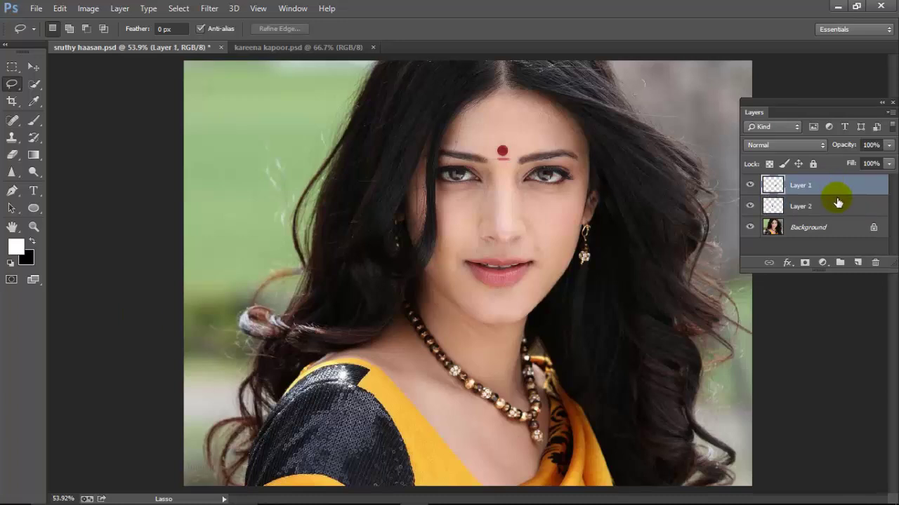
{"action": "left_click", "coordinate": [837, 204], "text": "shift"}
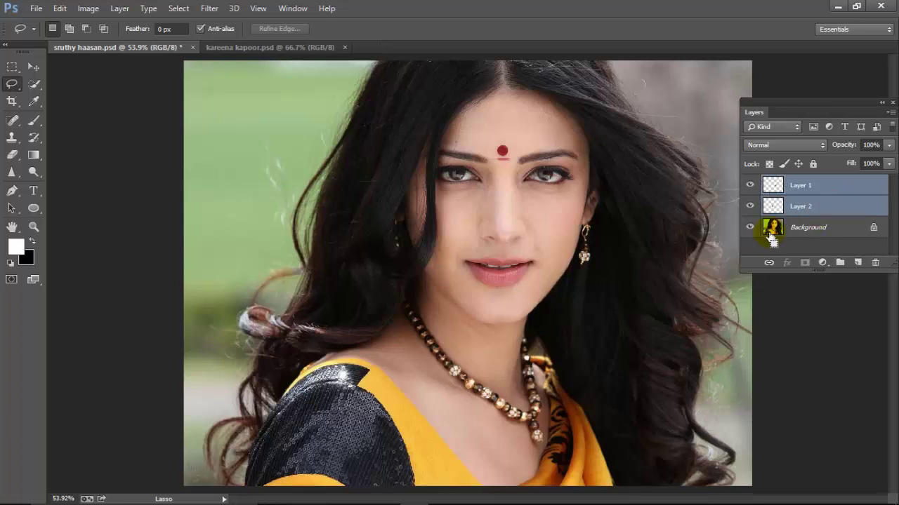
{"action": "key", "text": "ctrl+e"}
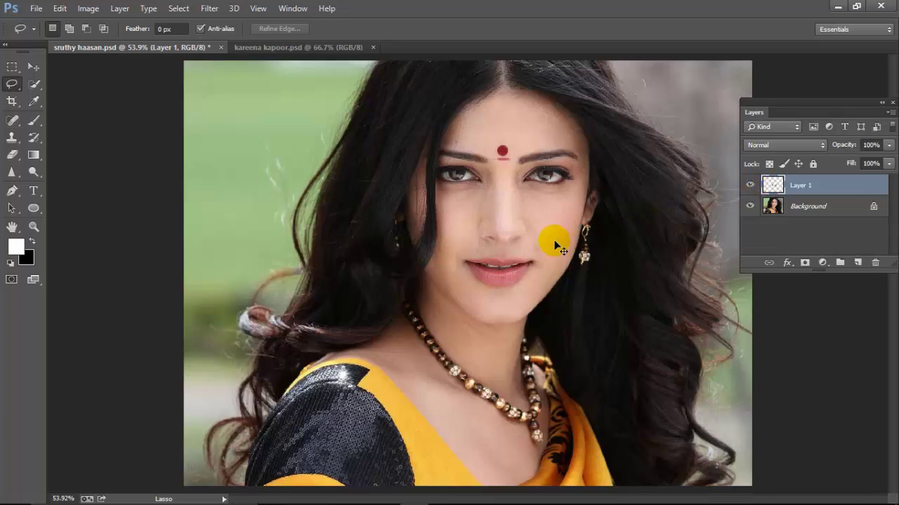
Compare the jawline before and after by repeatedly hiding and showing the merged Layer 1
{"action": "left_click", "coordinate": [684, 265], "text": "ctrl"}
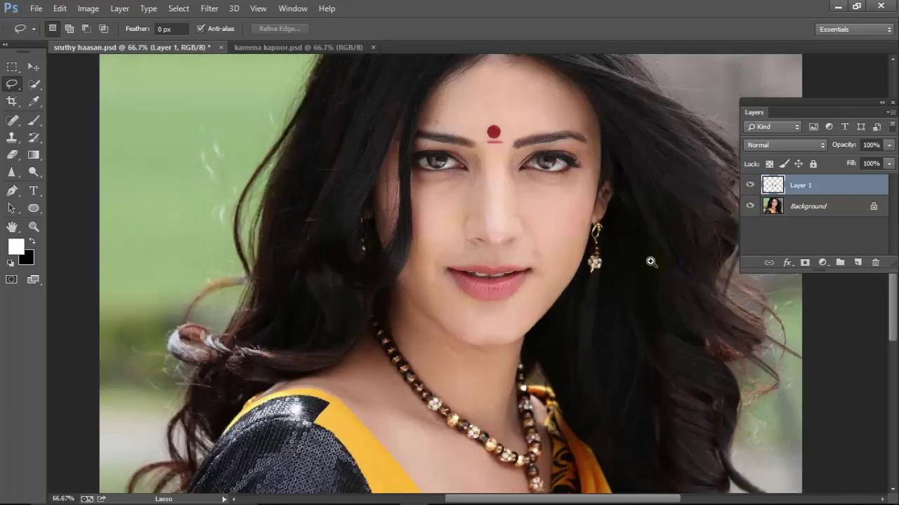
{"action": "left_click", "coordinate": [749, 187]}
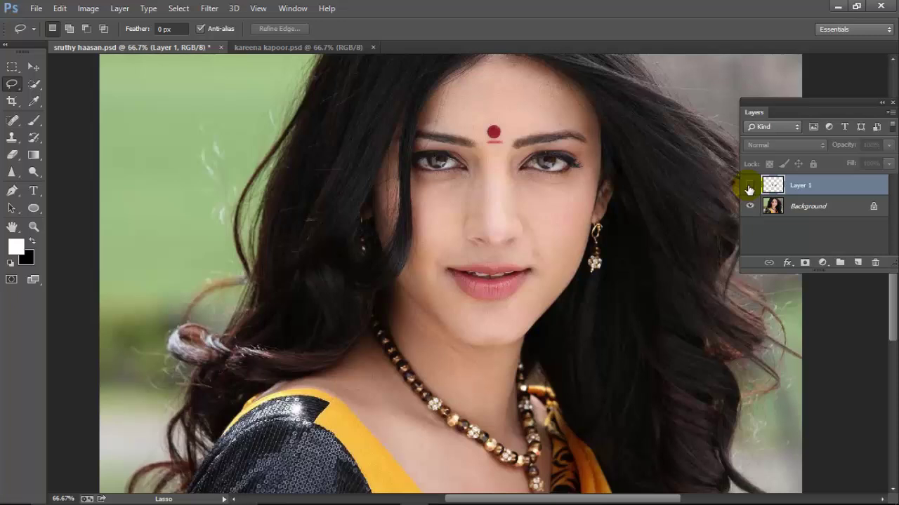
{"action": "left_click", "coordinate": [749, 187]}
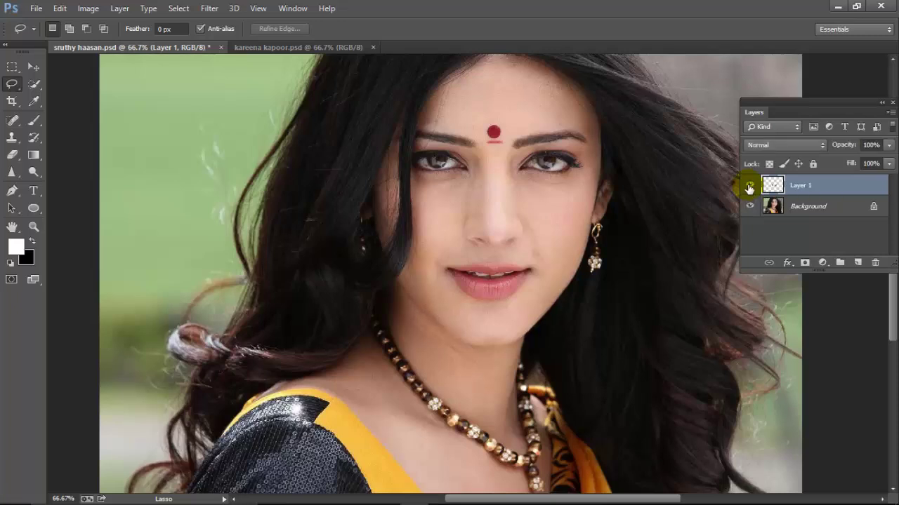
{"action": "left_click", "coordinate": [749, 187]}
{"action": "left_click", "coordinate": [749, 187]}
{"action": "left_click", "coordinate": [749, 188]}
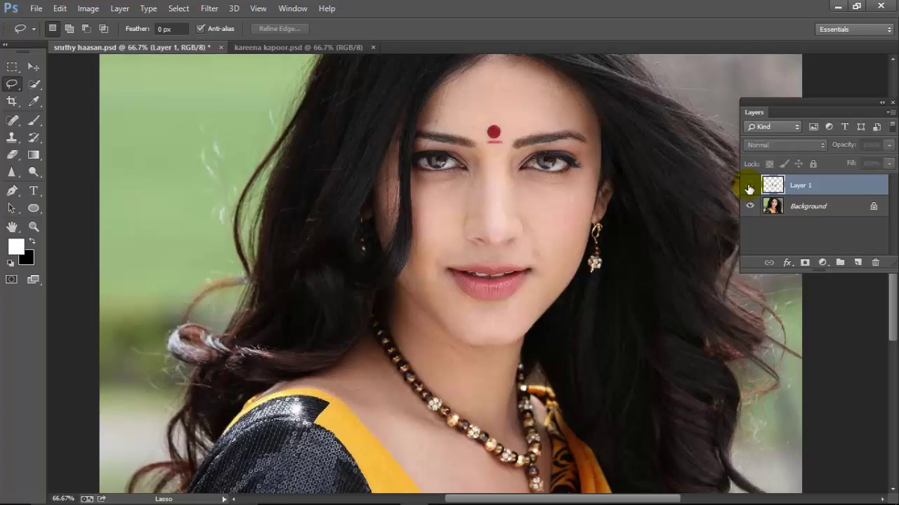
{"action": "left_click", "coordinate": [749, 186]}
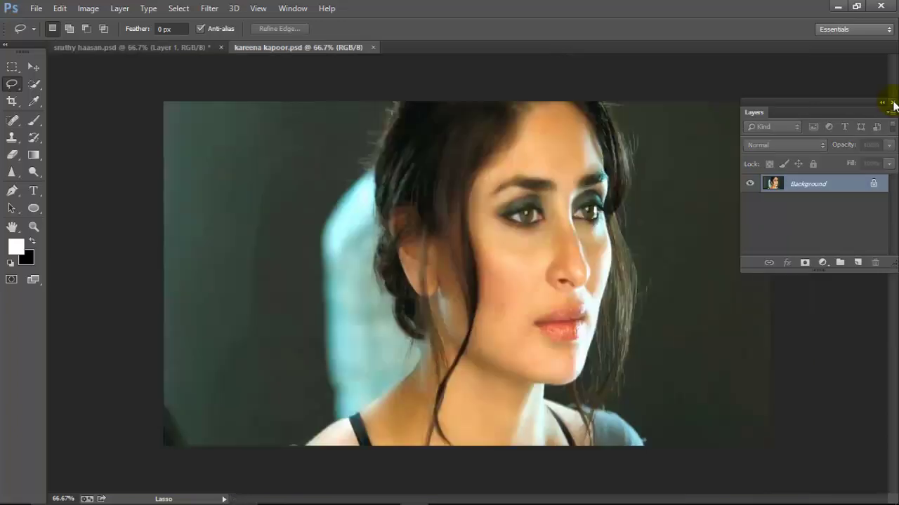
{"action": "left_click", "coordinate": [893, 104]}
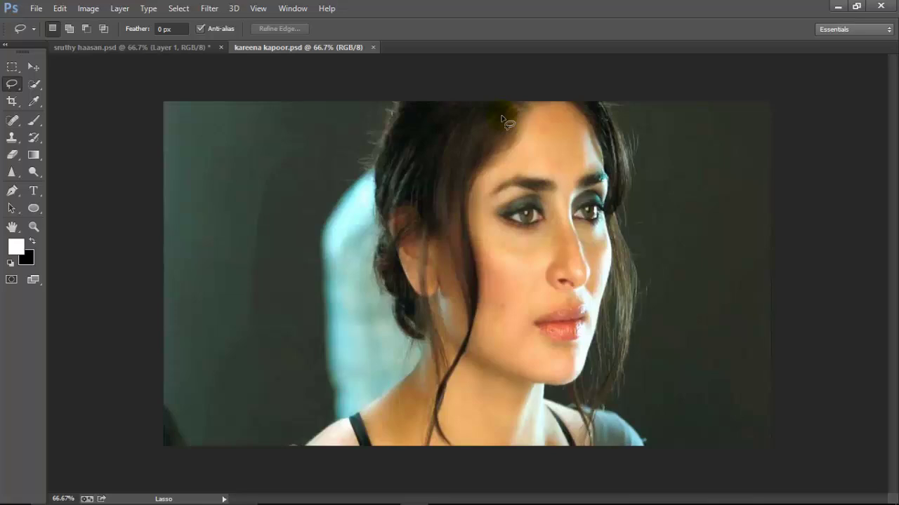
{"action": "key", "text": "Tab"}
{"action": "key", "text": "Tab"}
{"action": "key", "text": "F7"}
Duplicate the Background layer and marquee-select a full-height rectangle around the woman's head and shoulders on the copy
{"action": "left_click", "coordinate": [852, 185]}
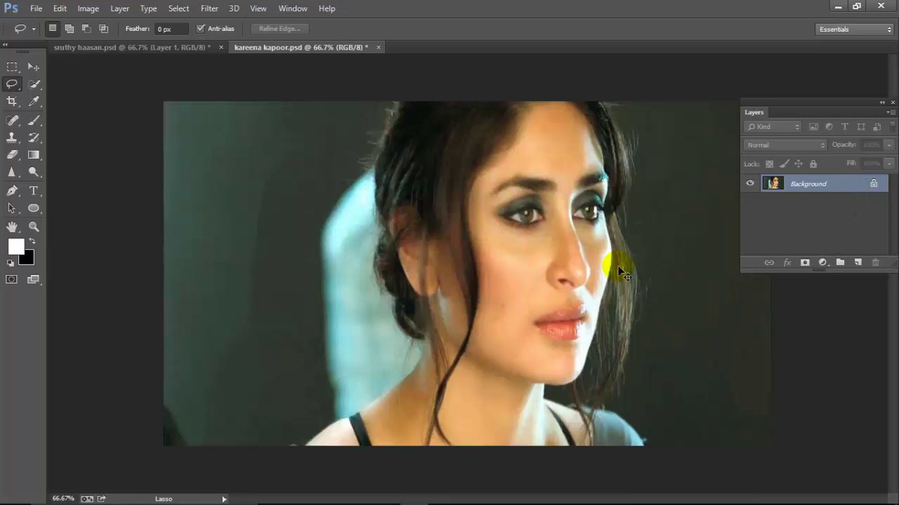
{"action": "key", "text": "ctrl+j"}
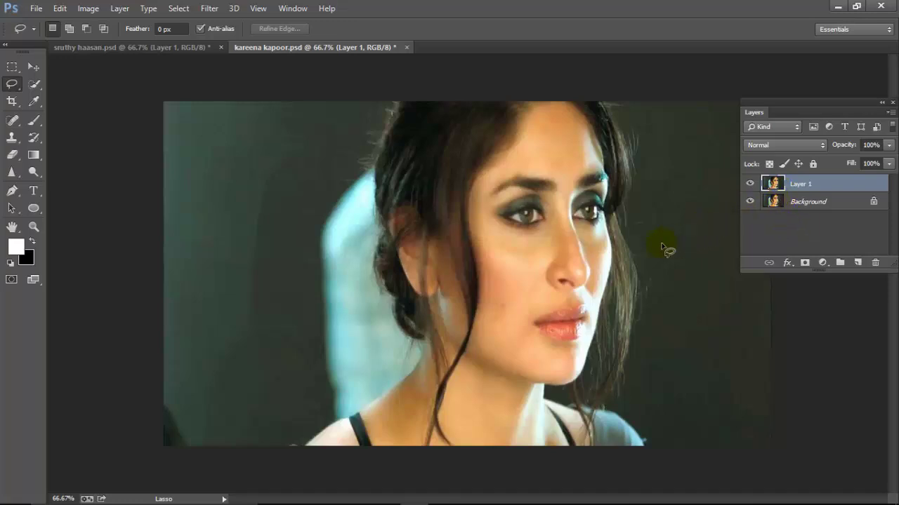
{"action": "key", "text": "m"}
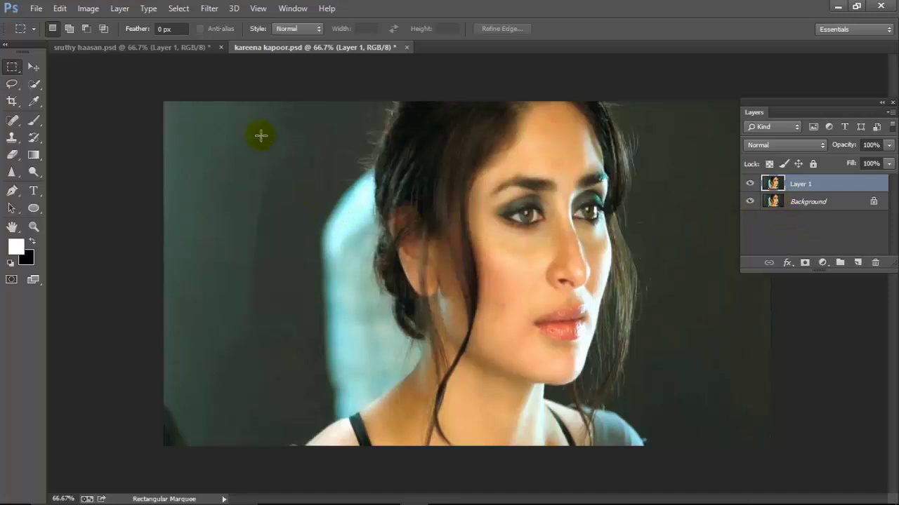
{"action": "left_click_drag", "start_coordinate": [257, 98], "coordinate": [683, 483]}
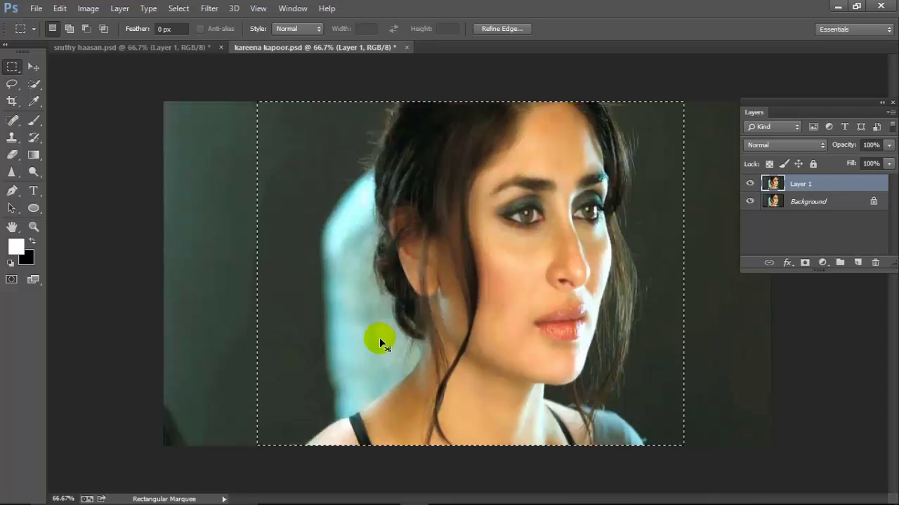
Feather the rectangular selection on Layer 1 with a radius of 3 pixels
{"action": "key", "text": "ctrl+c"}
{"action": "key", "text": "l"}
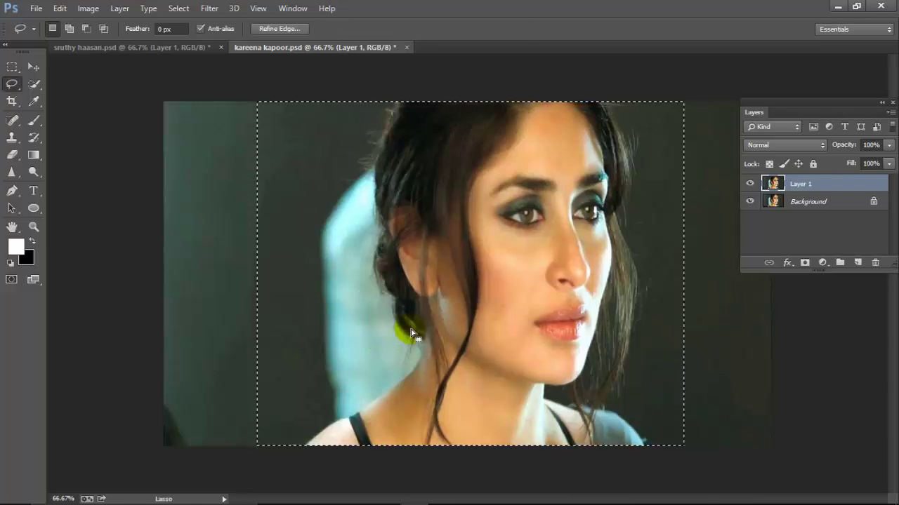
{"action": "right_click", "coordinate": [397, 254]}
{"action": "left_click", "coordinate": [432, 265]}
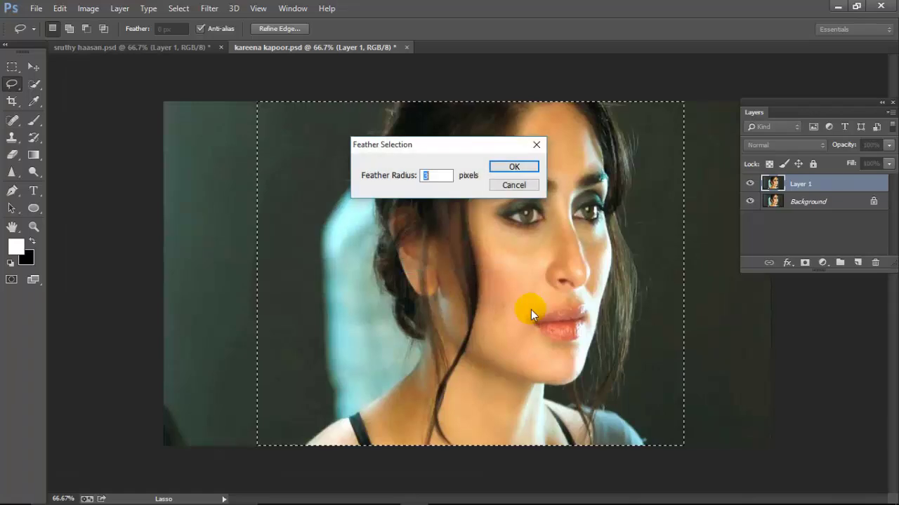
{"action": "key", "text": "Return"}
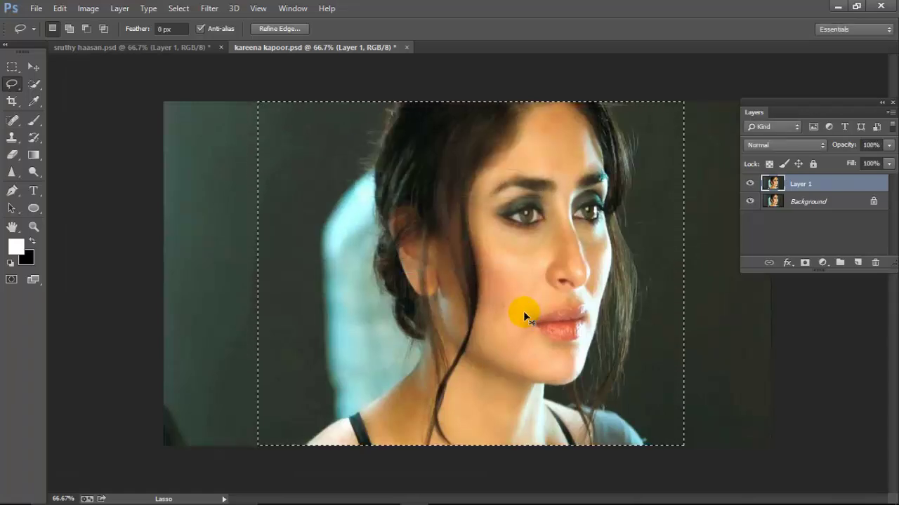
Start a custom warp of the selected area and bulge its edge in front of the face slightly outward
{"action": "key", "text": "ctrl+t"}
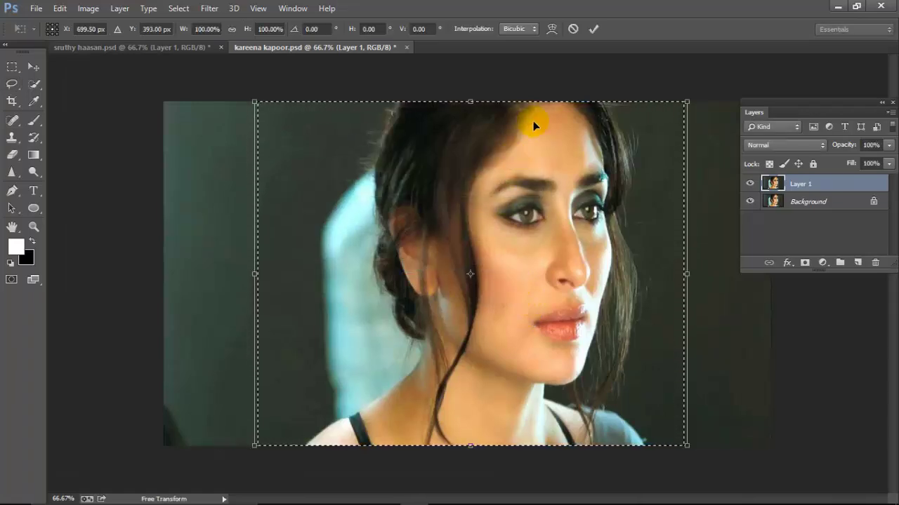
{"action": "left_click", "coordinate": [551, 28]}
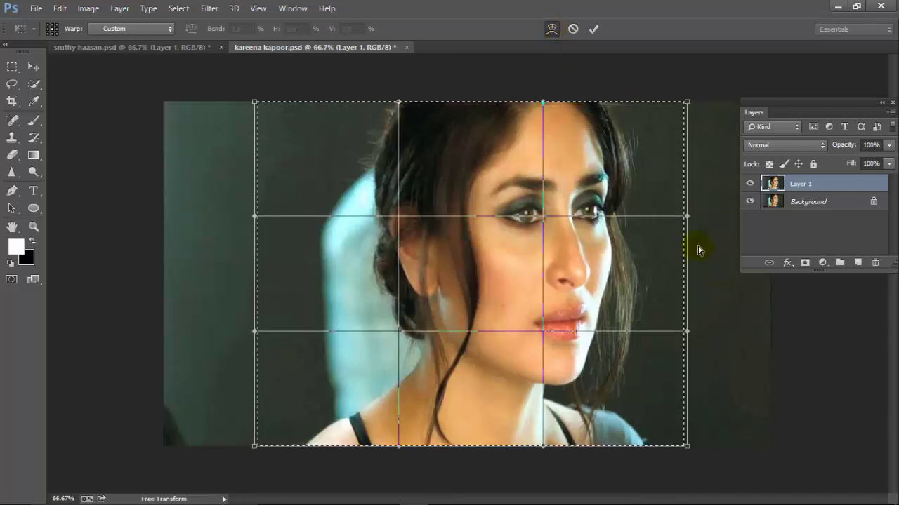
{"action": "left_click_drag", "start_coordinate": [688, 218], "coordinate": [696, 215]}
{"action": "left_click_drag", "start_coordinate": [686, 331], "coordinate": [697, 335]}
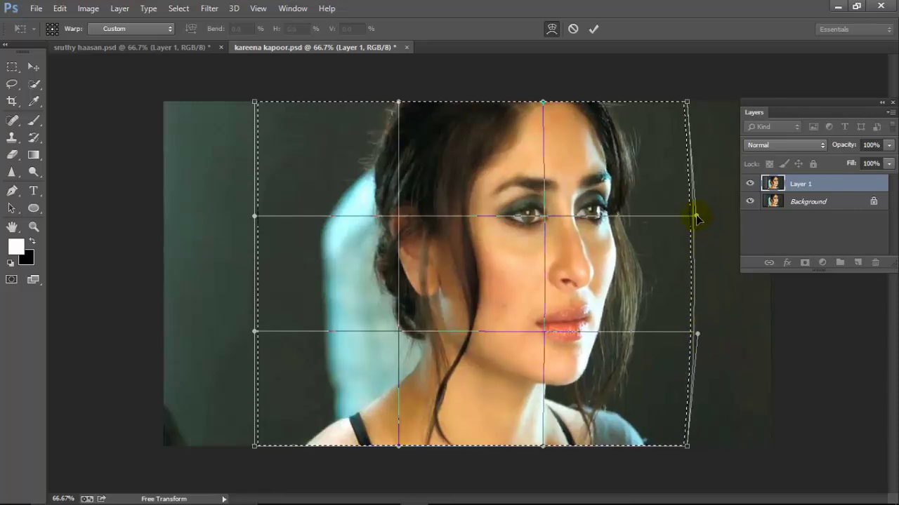
{"action": "left_click_drag", "start_coordinate": [692, 215], "coordinate": [700, 214]}
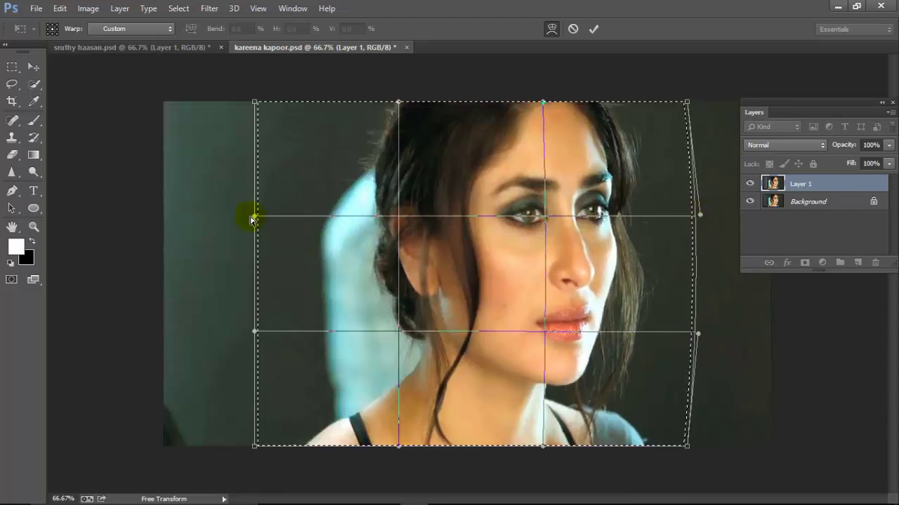
Pull the warp's edge behind the head and both lower corners outward to widen the hair and shoulders
{"action": "left_click_drag", "start_coordinate": [255, 215], "coordinate": [232, 214]}
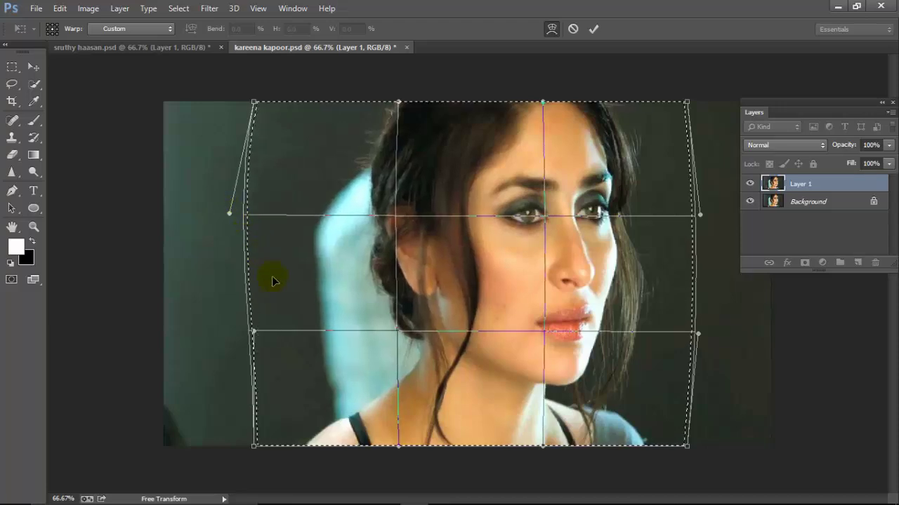
{"action": "left_click_drag", "start_coordinate": [256, 332], "coordinate": [229, 332]}
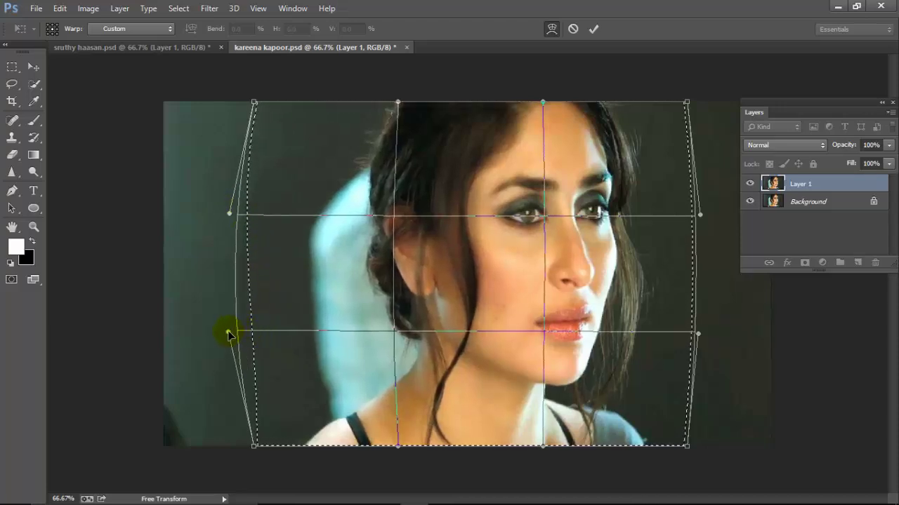
{"action": "left_click_drag", "start_coordinate": [256, 450], "coordinate": [234, 446]}
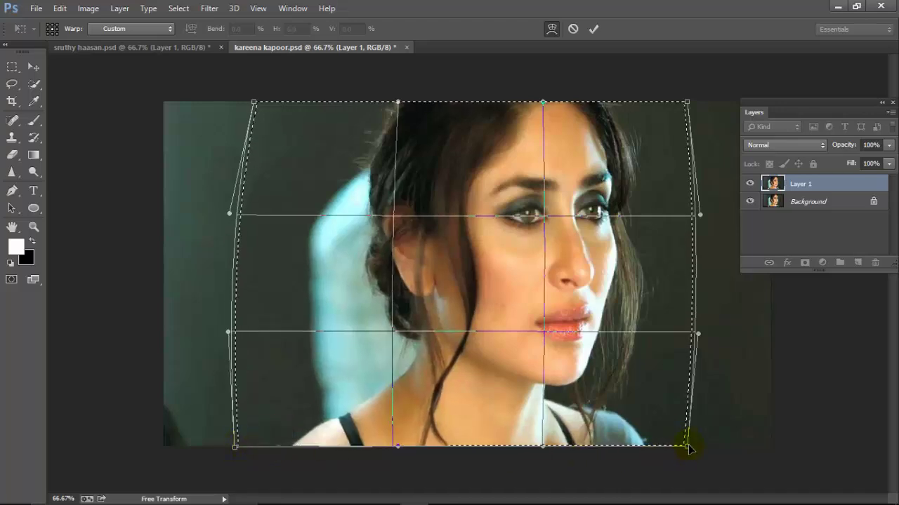
{"action": "left_click_drag", "start_coordinate": [686, 447], "coordinate": [699, 449]}
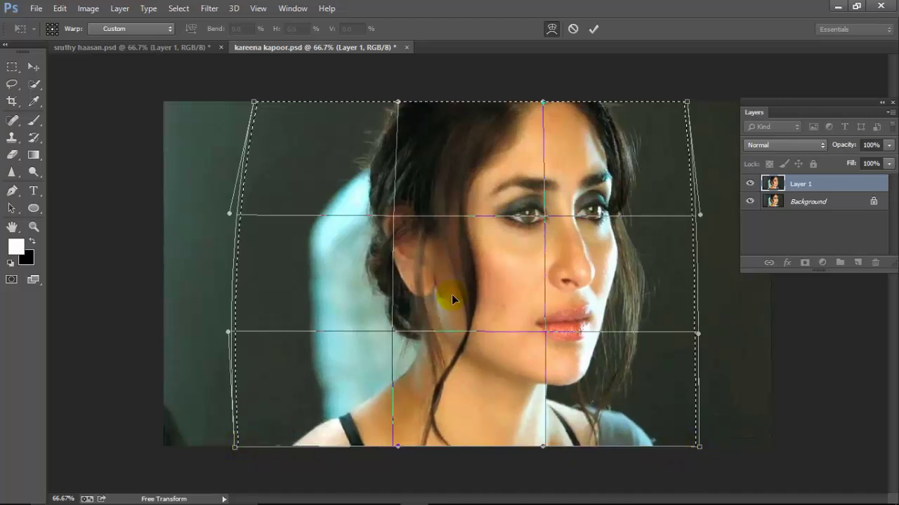
Nudge the warp mesh around the ear backward and the face-side edge outward, apply the warp and deselect
{"action": "left_click_drag", "start_coordinate": [394, 218], "coordinate": [391, 220]}
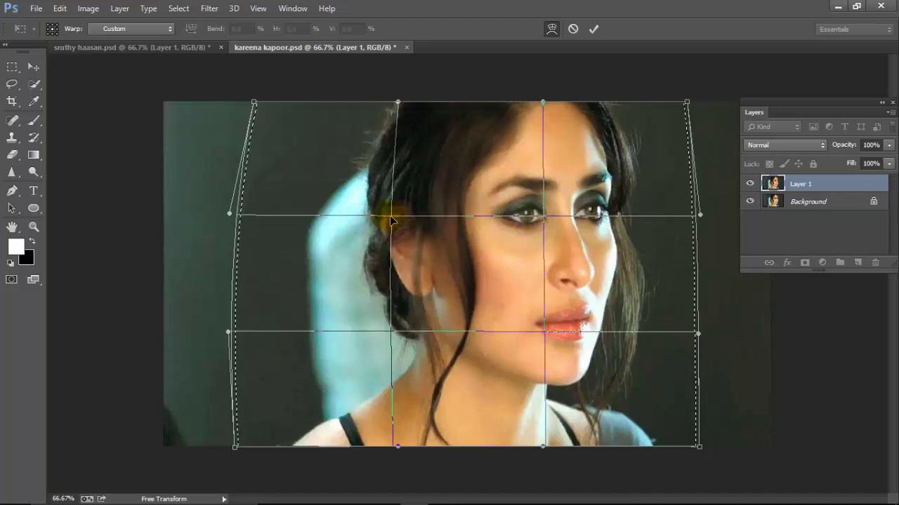
{"action": "mouse_move", "coordinate": [397, 333]}
{"action": "left_mouse_down"}
{"action": "mouse_move", "coordinate": [381, 331]}
{"action": "mouse_move", "coordinate": [388, 334]}
{"action": "left_mouse_up"}
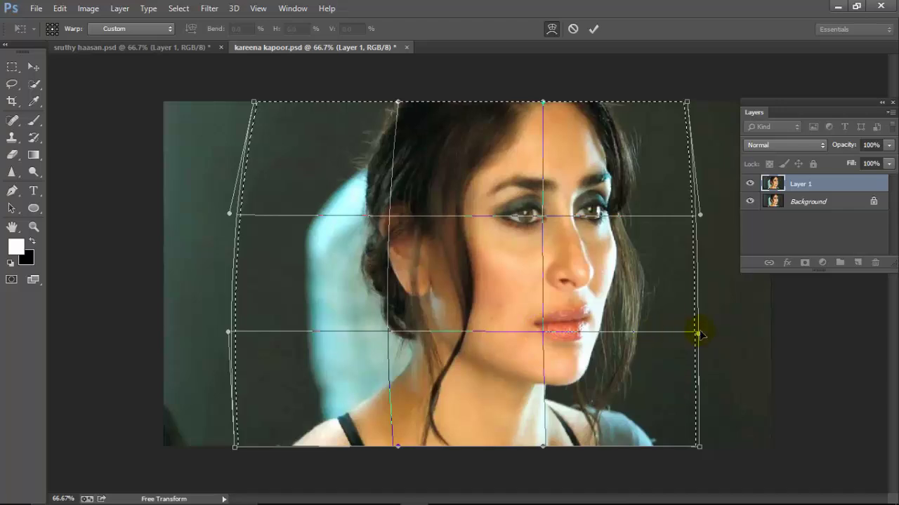
{"action": "left_click_drag", "start_coordinate": [700, 215], "coordinate": [705, 211]}
{"action": "left_click_drag", "start_coordinate": [695, 336], "coordinate": [702, 337]}
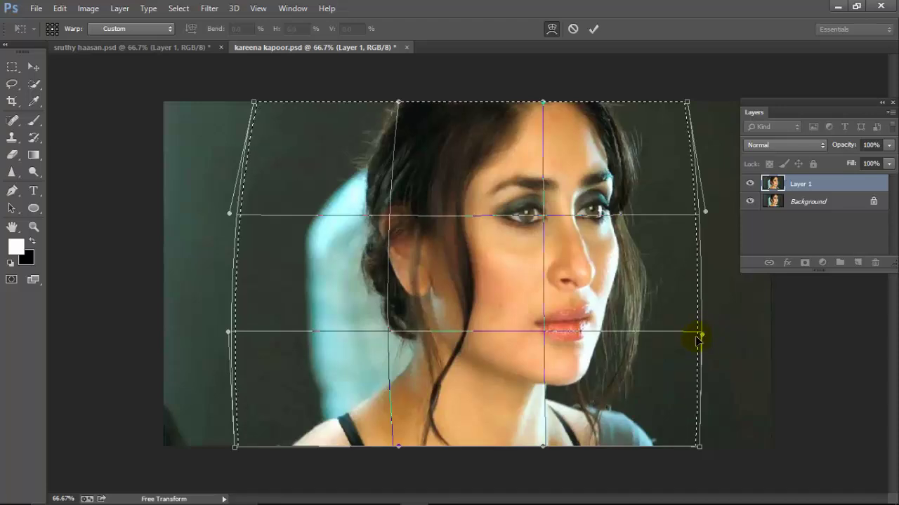
{"action": "key", "text": "Return"}
{"action": "key", "text": "l"}
{"action": "key", "text": "ctrl+d"}
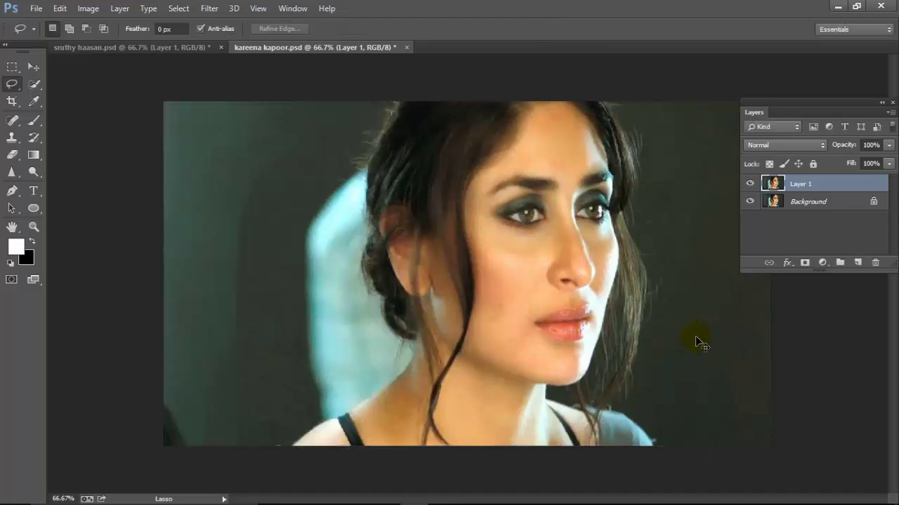
Compare the portrait before and after the warp by hiding and showing Layer 1, including a close view of the face
{"action": "left_click", "coordinate": [750, 184]}
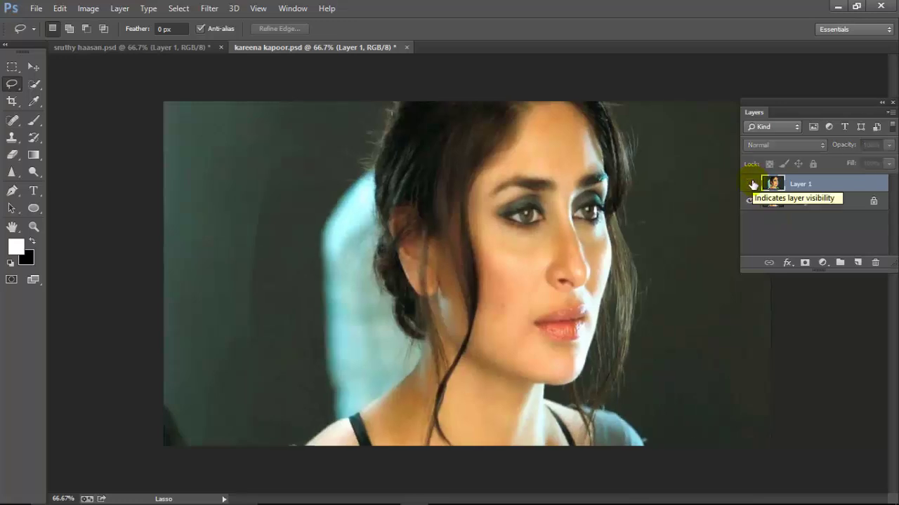
{"action": "left_click", "coordinate": [751, 184]}
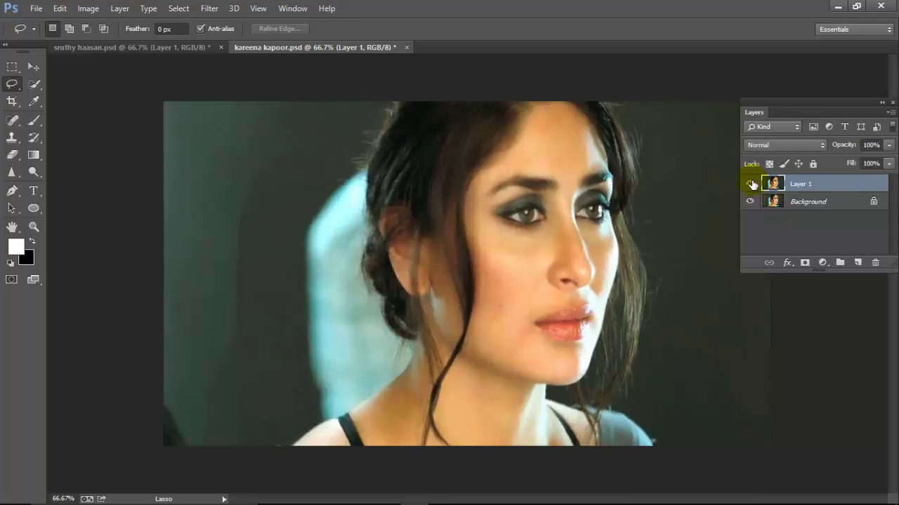
{"action": "left_click", "coordinate": [751, 184]}
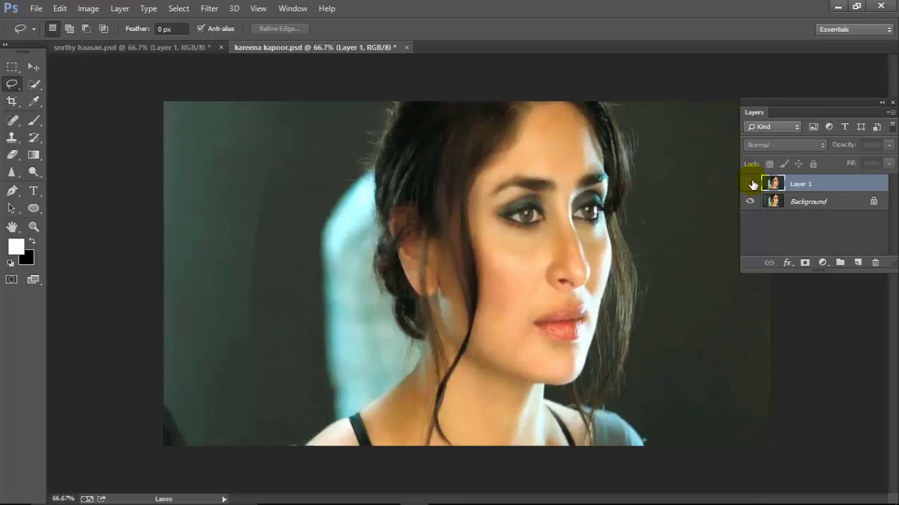
{"action": "left_click", "coordinate": [519, 237], "text": "ctrl"}
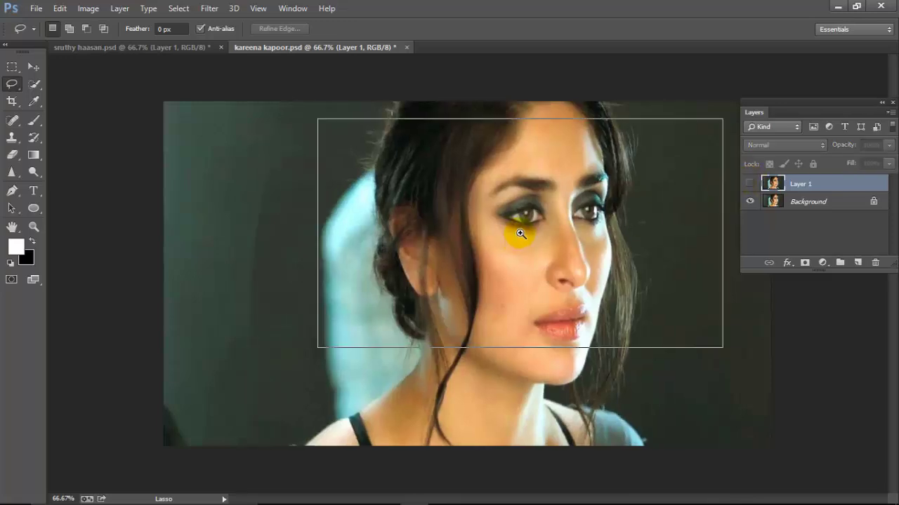
{"action": "left_click", "coordinate": [750, 185]}
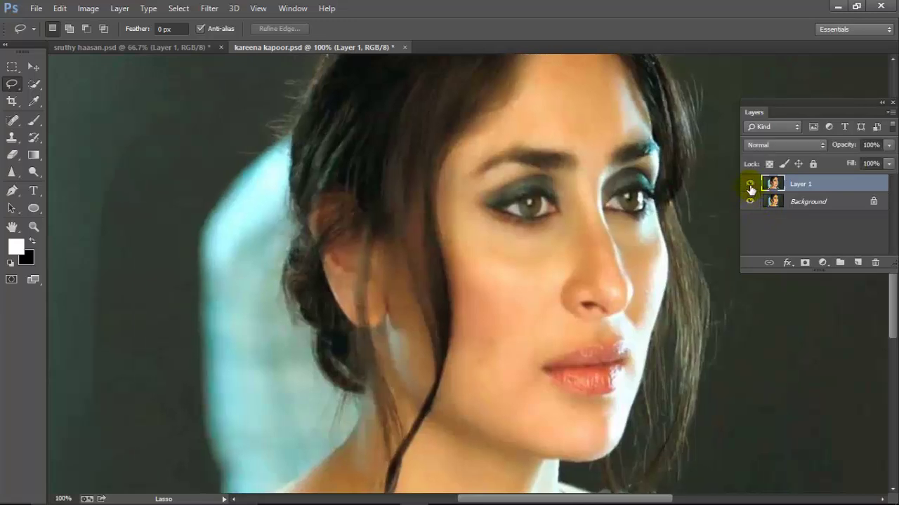
{"action": "key", "text": "ctrl+0"}
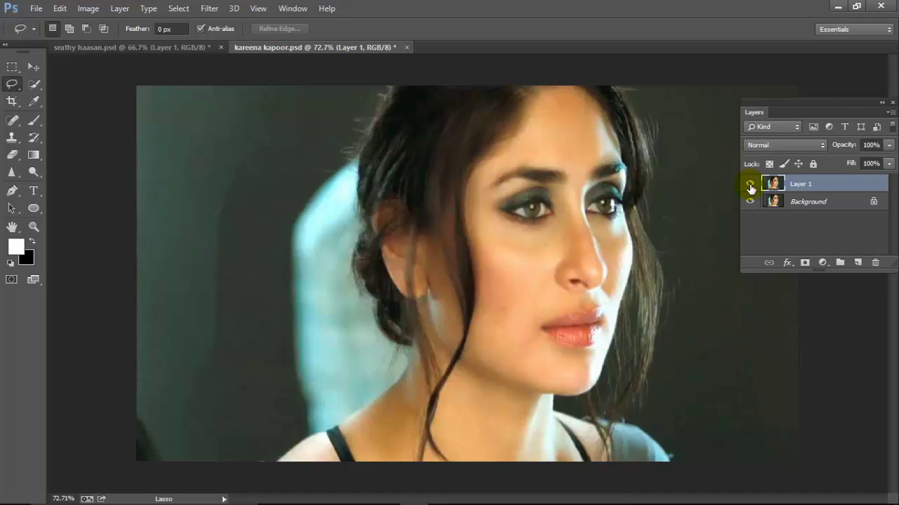
Switch to the sruthy haasan.psd document and compare its jawline before and after by hiding and showing Layer 1
{"action": "left_click", "coordinate": [170, 48]}
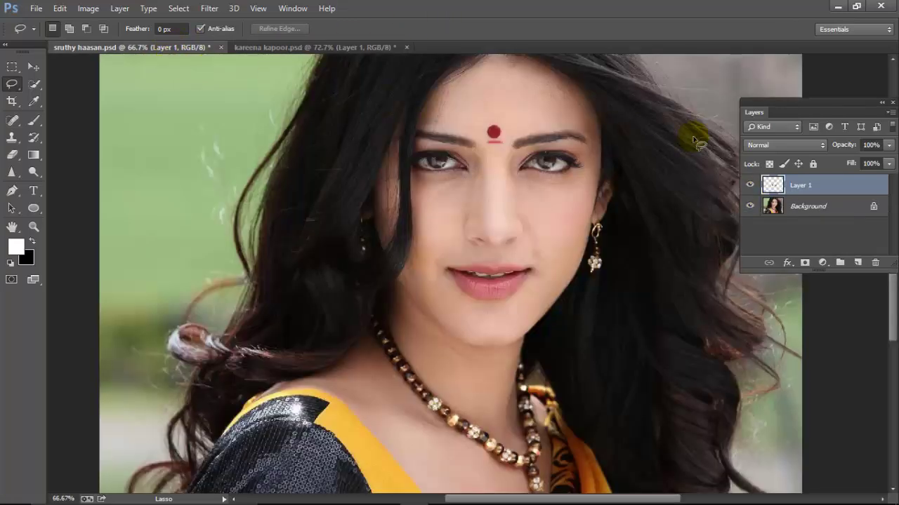
{"action": "left_click", "coordinate": [750, 186]}
{"action": "left_click", "coordinate": [749, 187]}
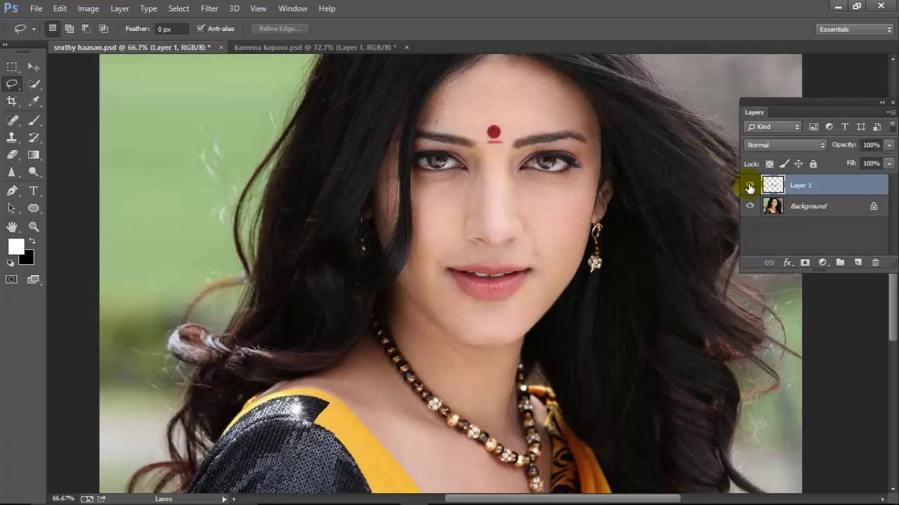